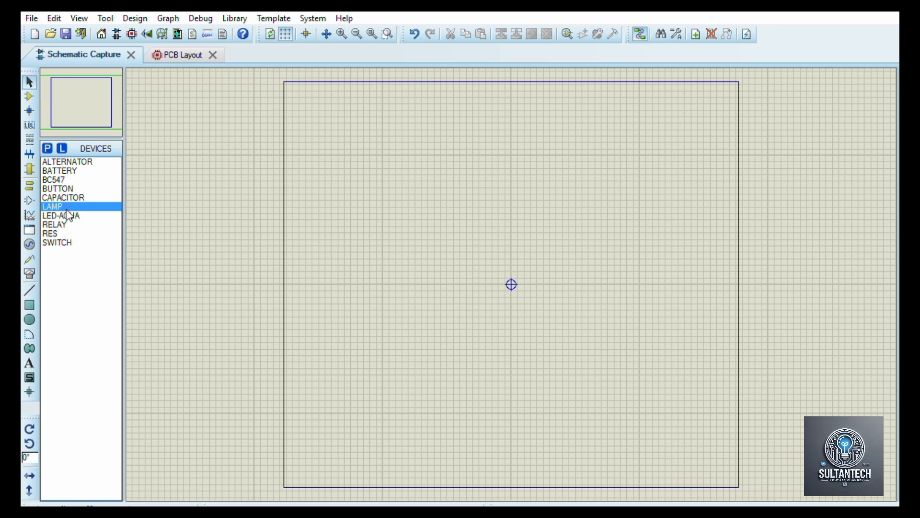
# Place a RELAY in the upper middle of the schematic sheet
pyautogui.click(67, 225)
pyautogui.click(518, 223)
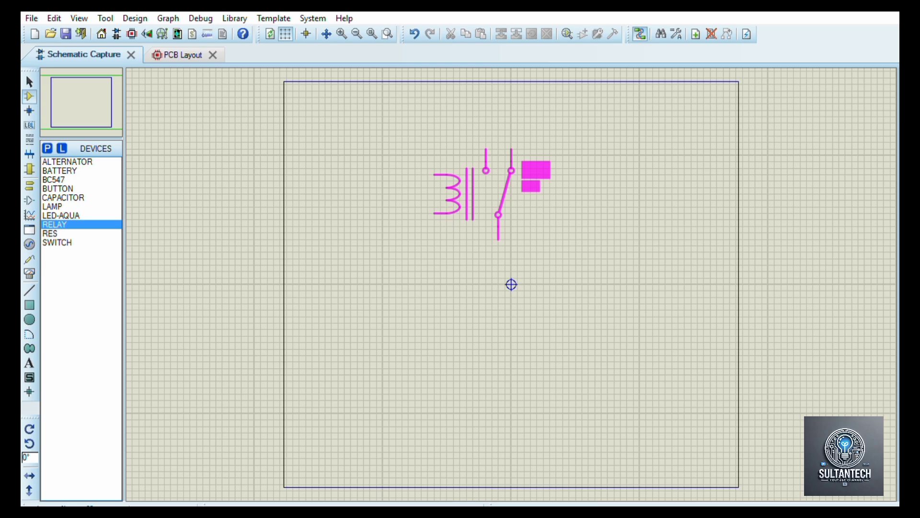
pyautogui.click(497, 181)
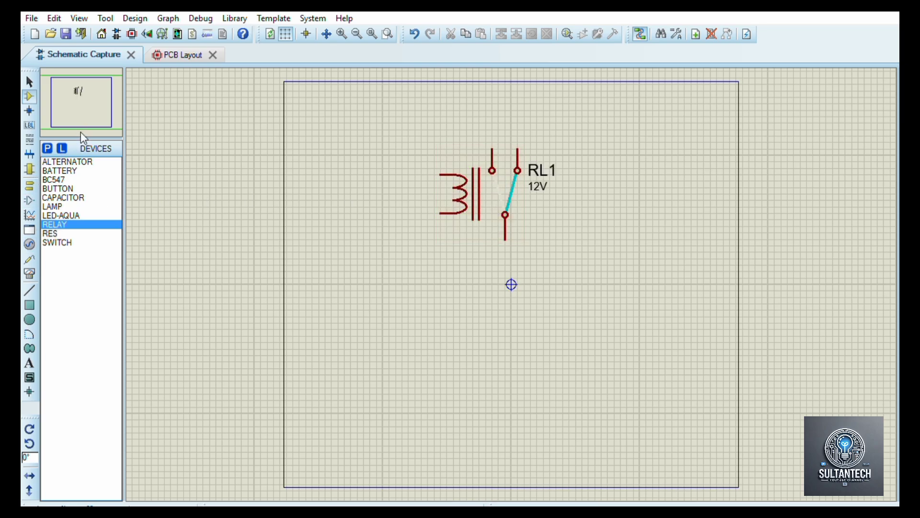
# Place one LAMP to the right of the relay and a second LAMP above the relay
pyautogui.click(71, 206)
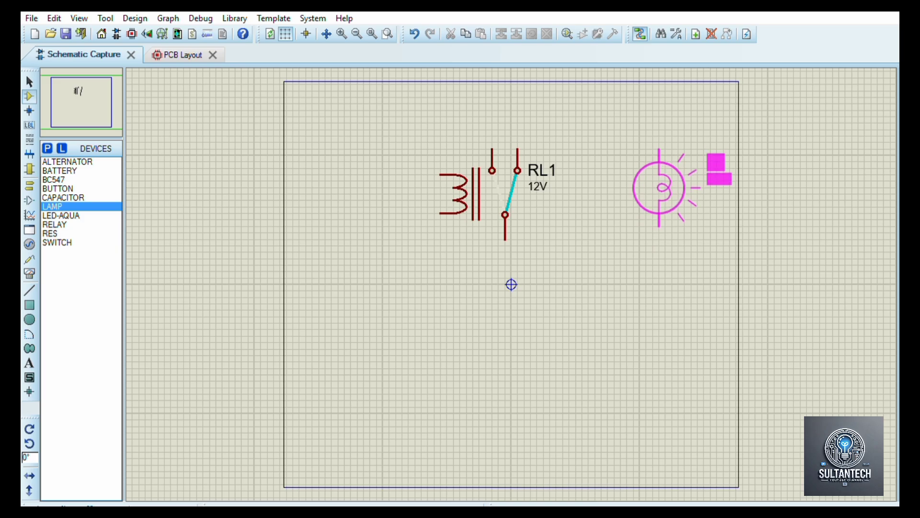
pyautogui.click(669, 186)
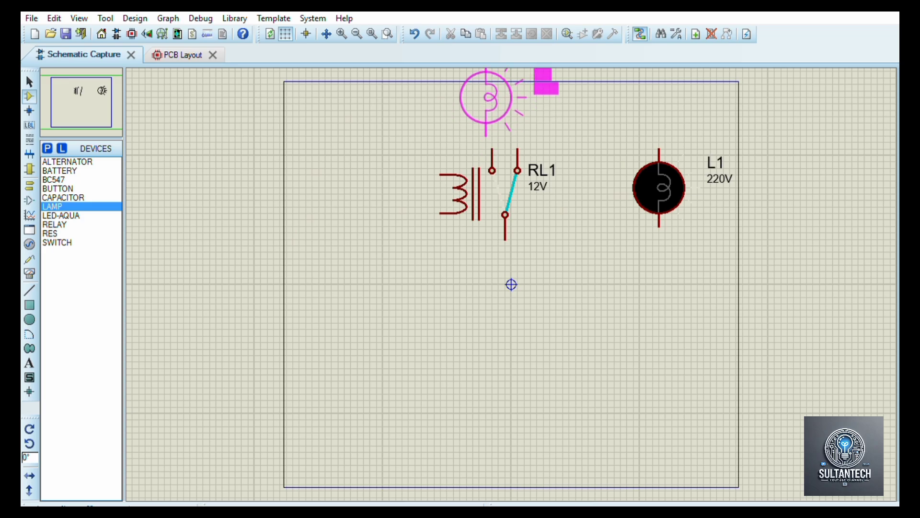
pyautogui.click(486, 91)
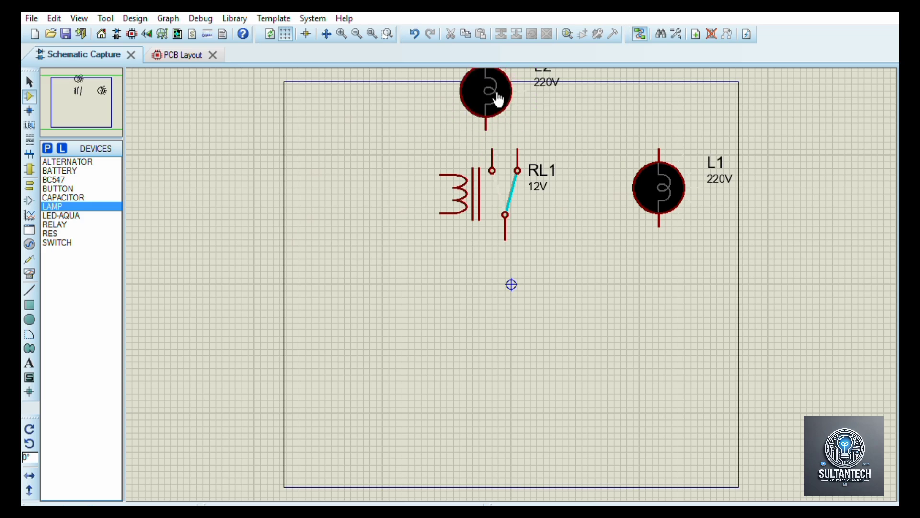
# Move the second lamp level with the first one and the relay to a spot below and between both lamps
pyautogui.click(498, 195)
pyautogui.moveTo(499, 196); pyautogui.dragTo(518, 337)
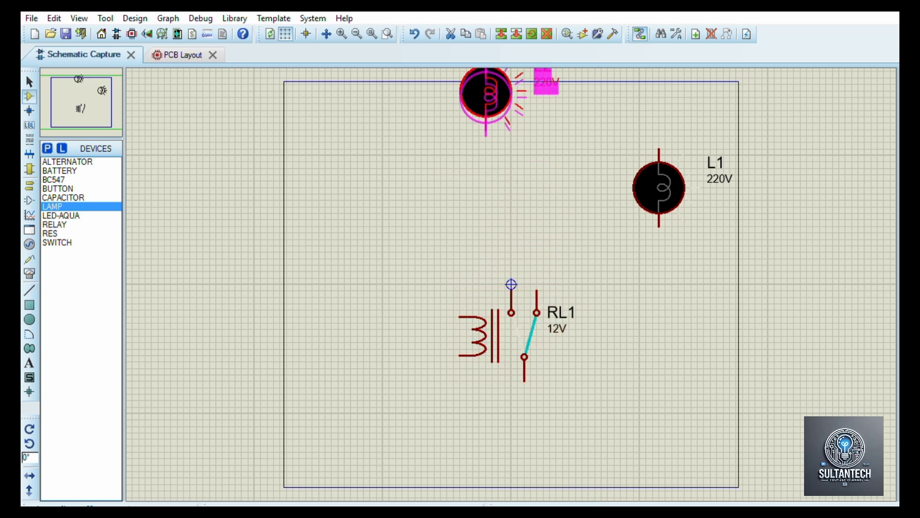
pyautogui.moveTo(511, 181); pyautogui.dragTo(486, 187)
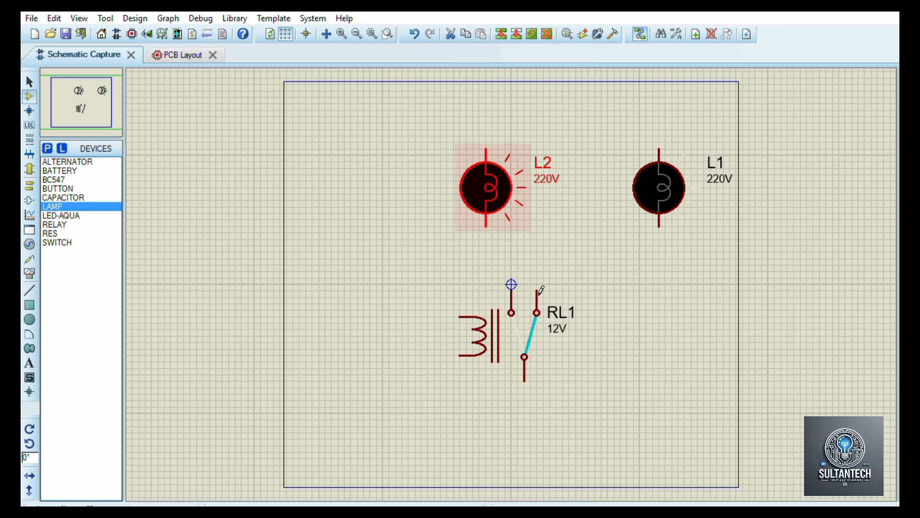
pyautogui.click(520, 312)
pyautogui.moveTo(534, 325); pyautogui.dragTo(586, 288)
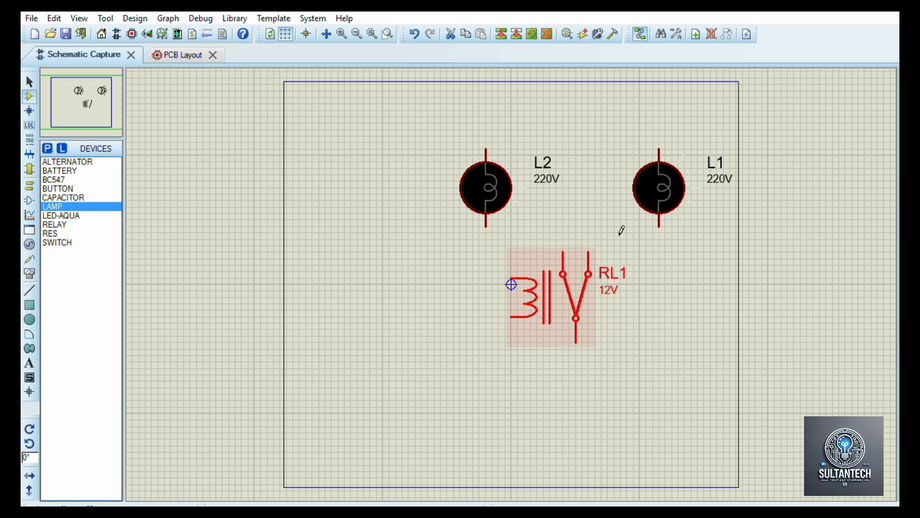
# Wire the lower pin of lamp L1 to the relay's right contact and that of lamp L2 to its left contact
pyautogui.click(651, 227)
pyautogui.click(661, 226)
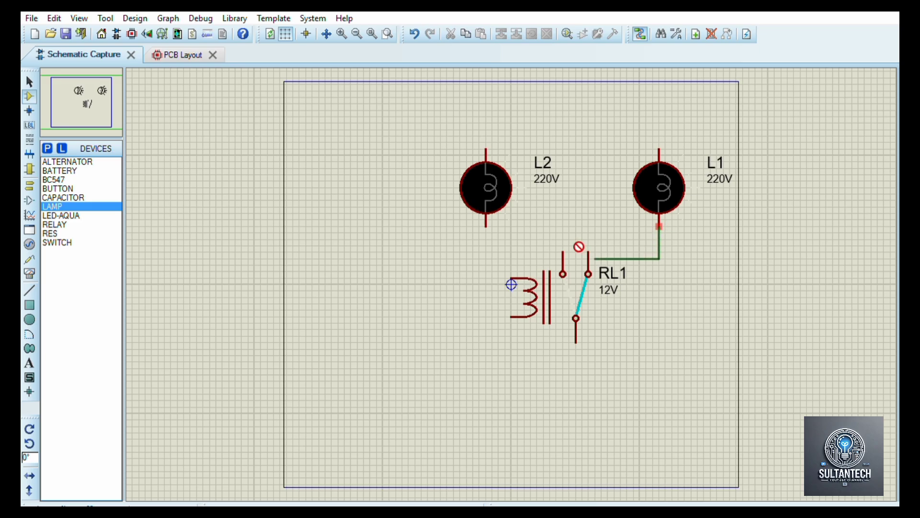
pyautogui.click(591, 250)
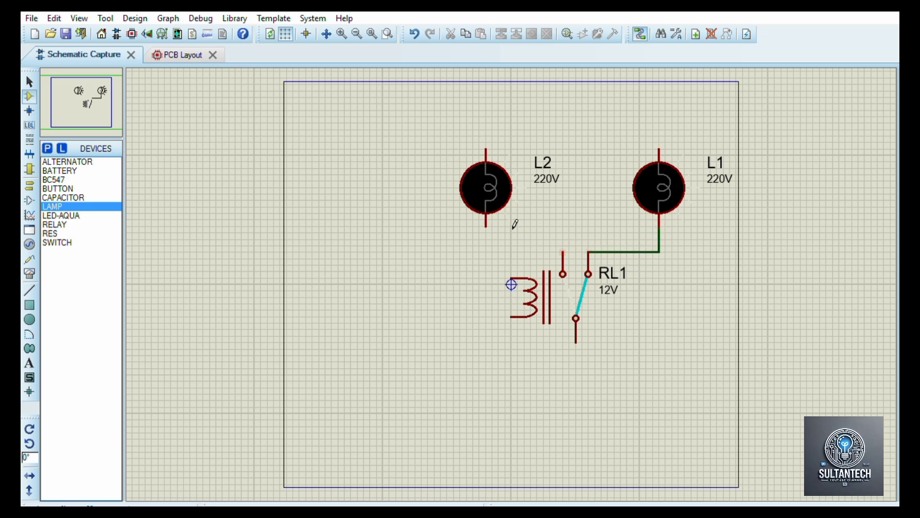
pyautogui.click(527, 223)
pyautogui.press('Escape')
pyautogui.click(486, 226)
pyautogui.click(564, 251)
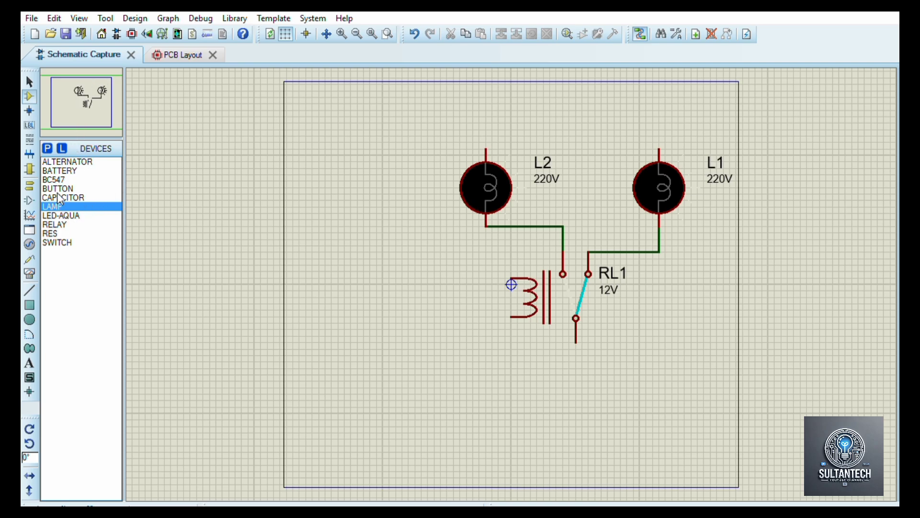
# Place an ALTERNATOR directly below the relay so its upper pin meets the relay's common contact
pyautogui.click(64, 162)
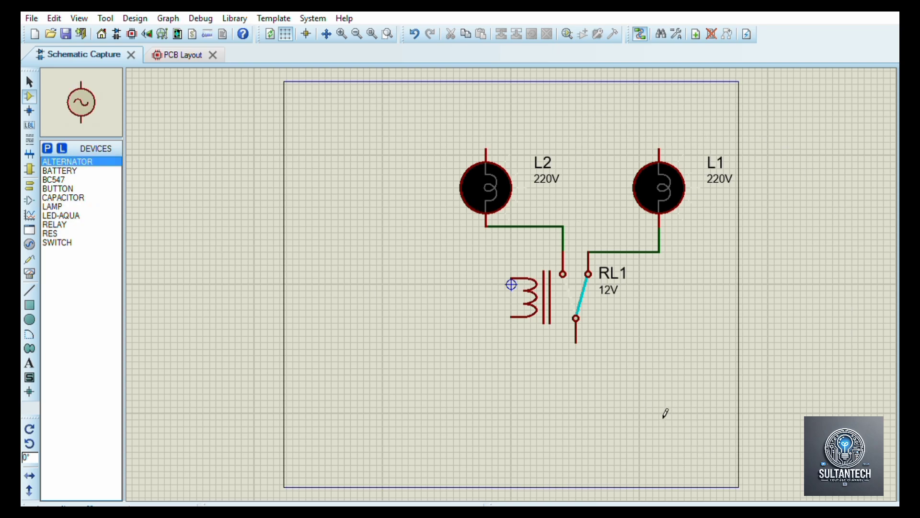
pyautogui.click(611, 101)
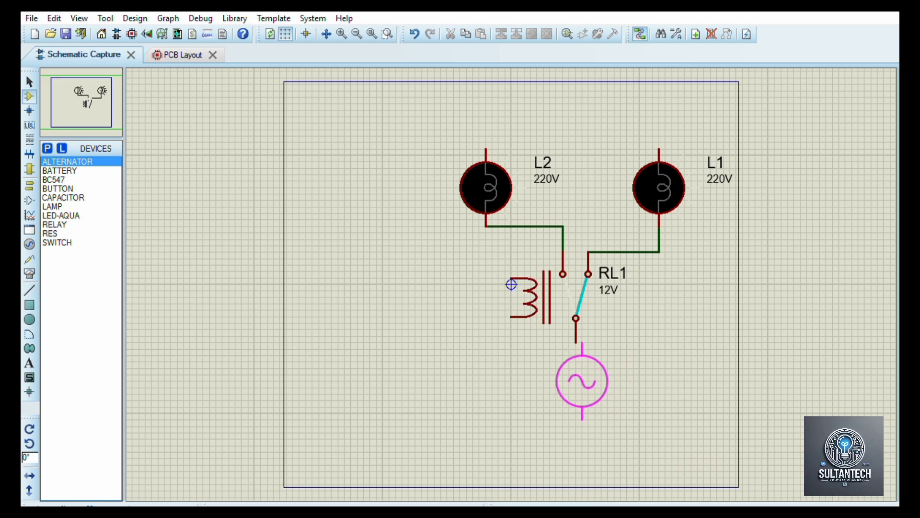
pyautogui.click(586, 378)
# Wire the alternator's lower pin to the upper pin of lamp L1 and extend the connection to the upper pin of lamp L2
pyautogui.click(585, 419)
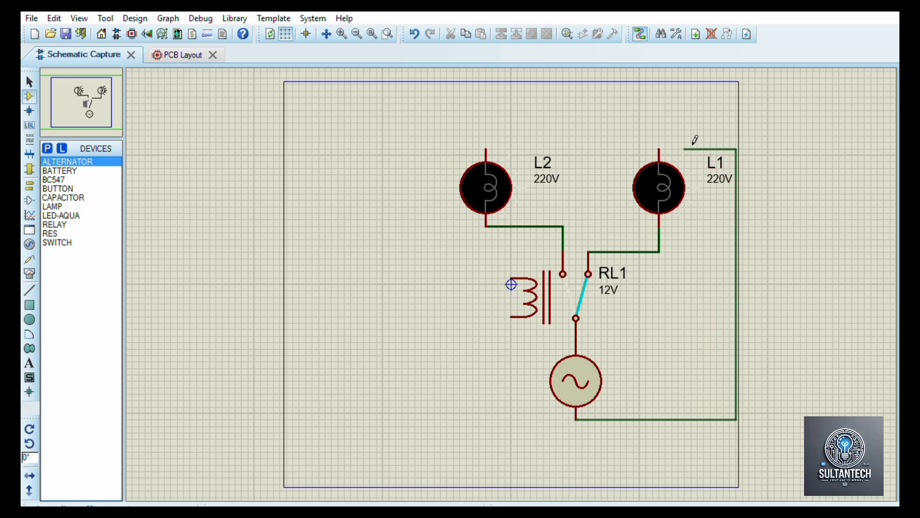
pyautogui.click(660, 149)
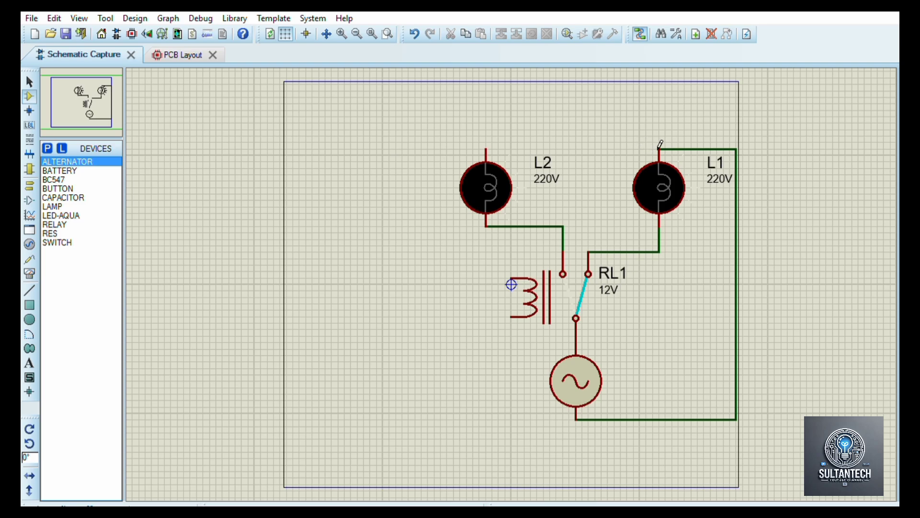
pyautogui.click(659, 149)
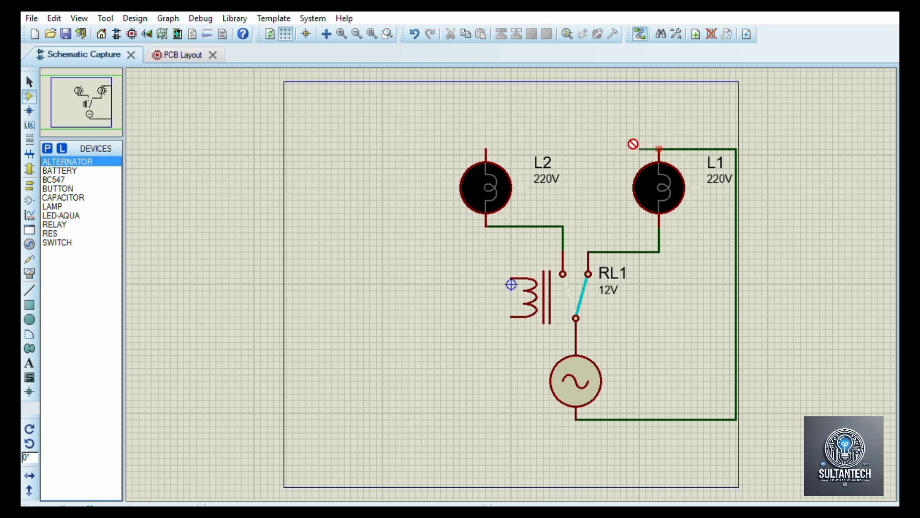
pyautogui.click(487, 149)
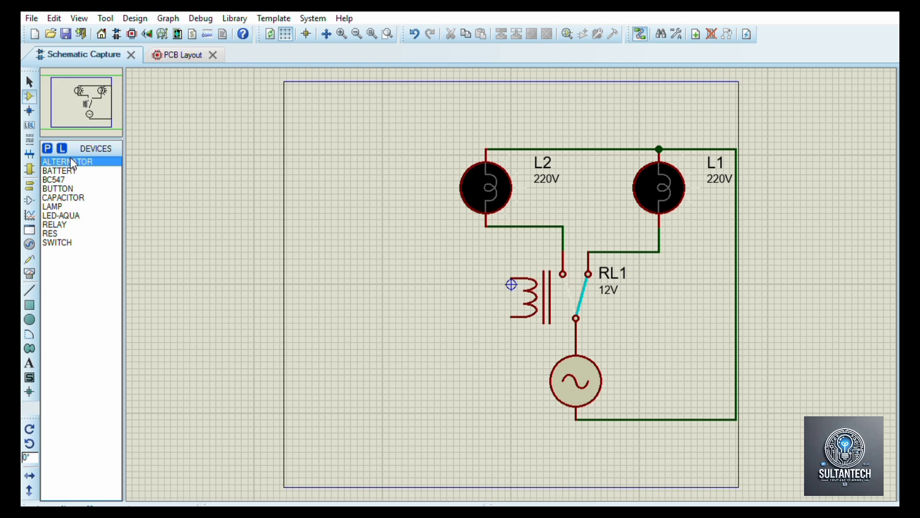
# Place a BATTERY to the left of the relay coil
pyautogui.click(70, 170)
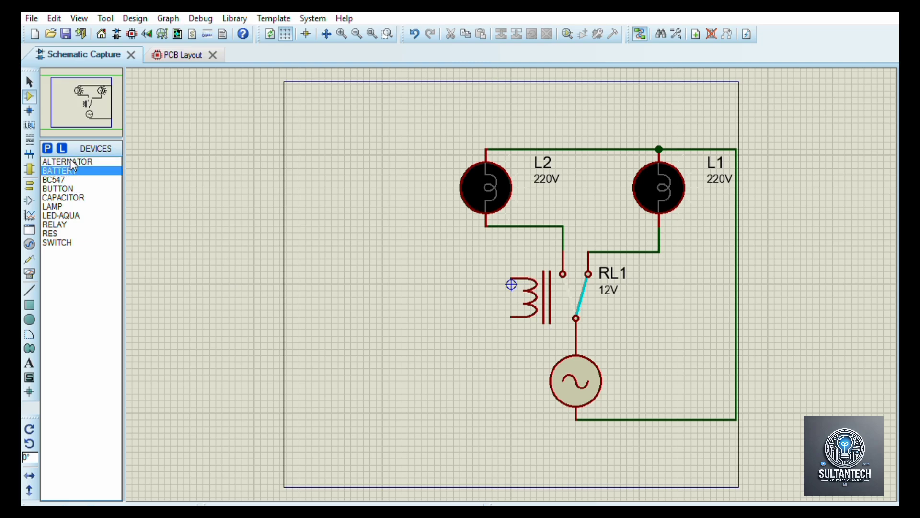
pyautogui.click(355, 290)
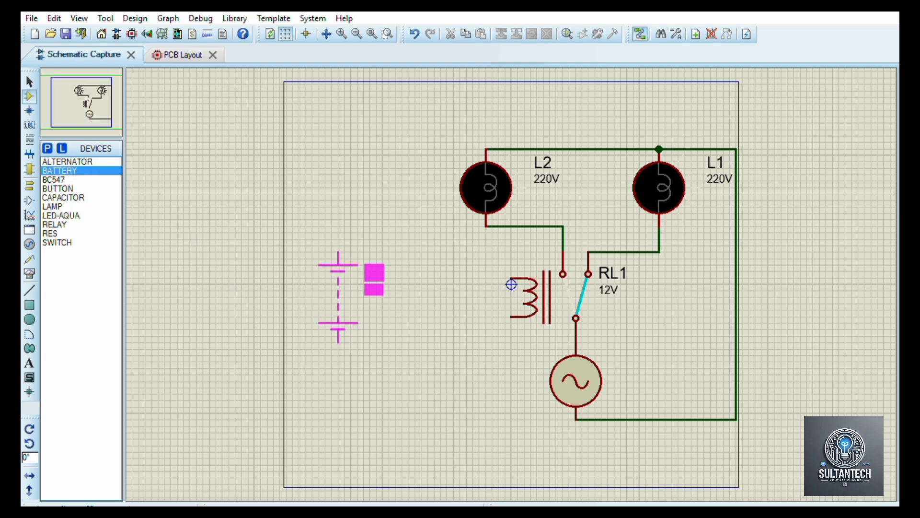
pyautogui.click(338, 294)
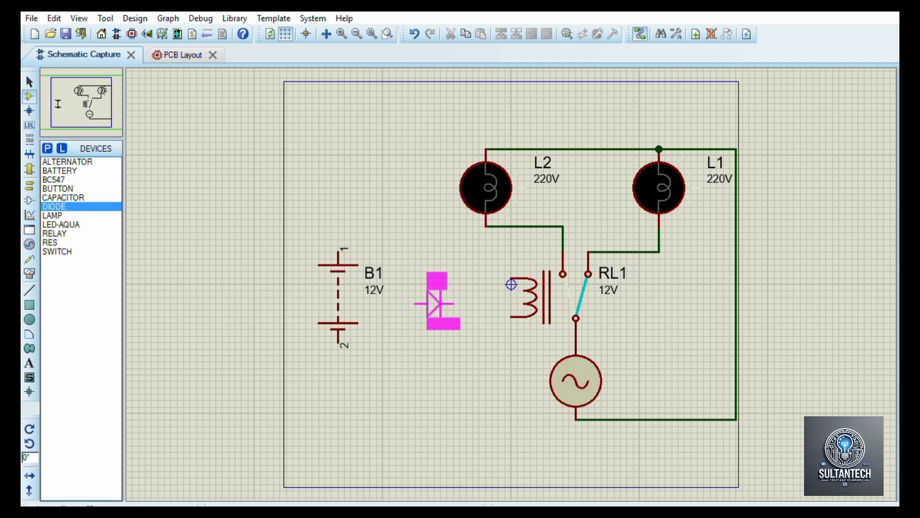
# Place a DIODE between the battery and the relay coil and rotate it 90° so its cathode points up
pyautogui.click(423, 304)
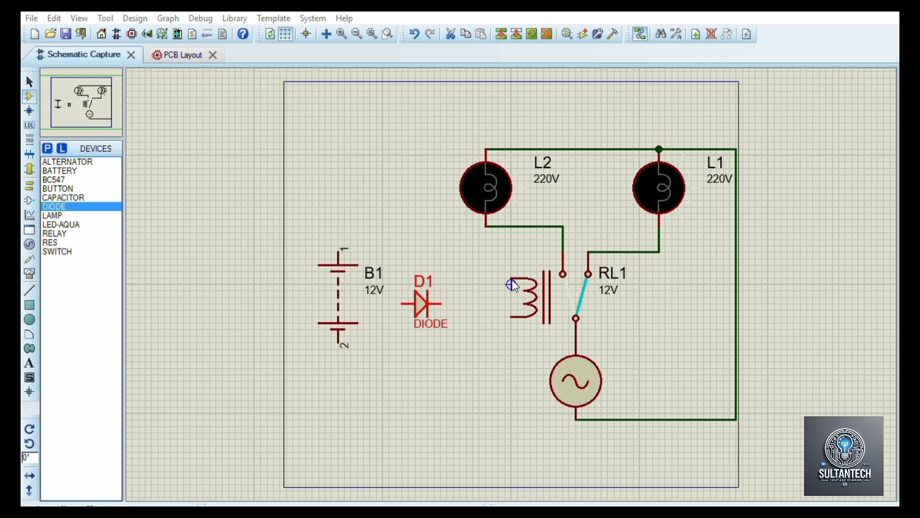
pyautogui.press('KP_Add')
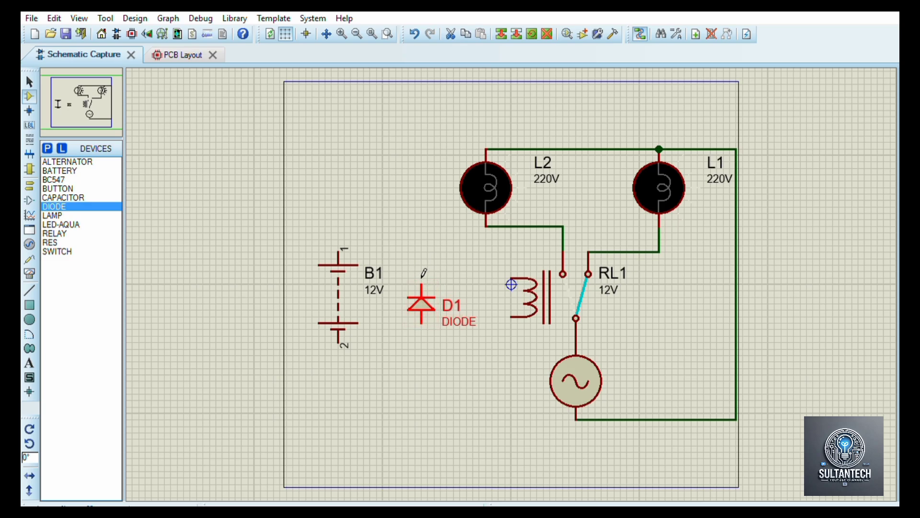
pyautogui.click(431, 290)
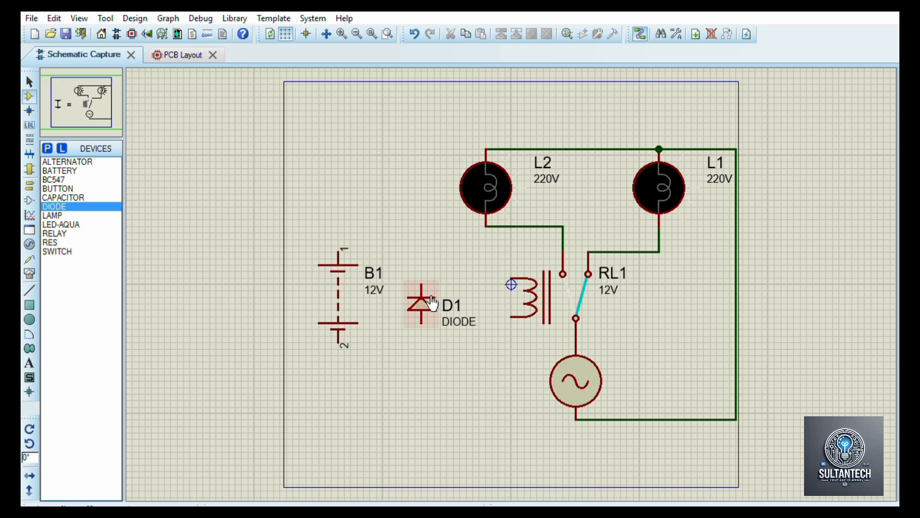
pyautogui.click(431, 303)
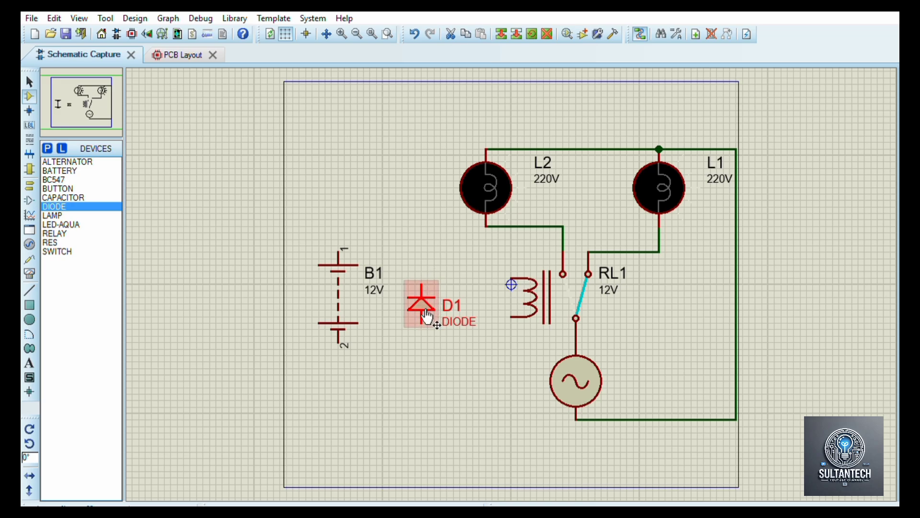
pyautogui.click(432, 276)
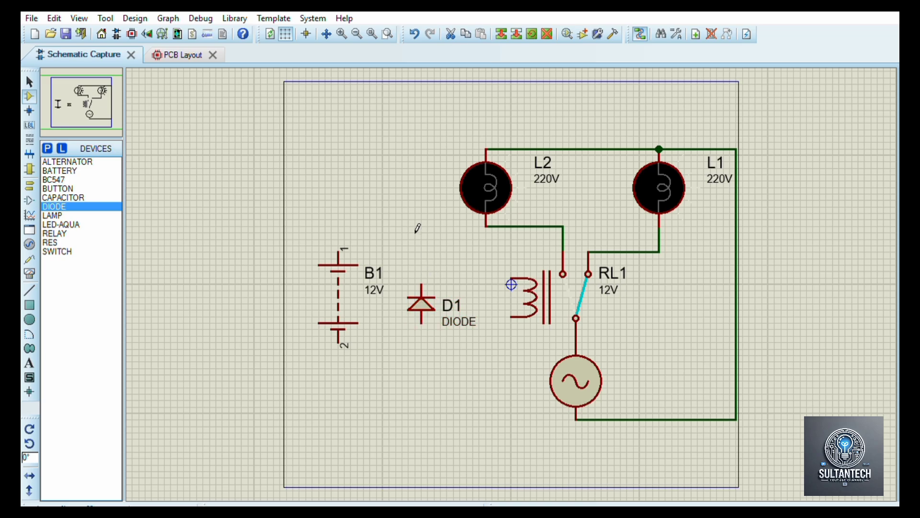
# Wire the diode in parallel with the relay coil, cathode to the upper coil pin and anode to the lower one
pyautogui.click(429, 284)
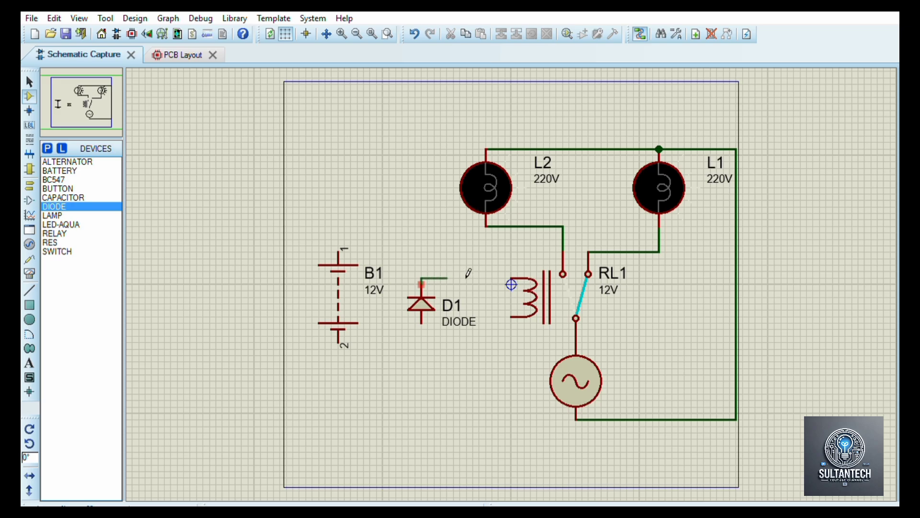
pyautogui.click(522, 276)
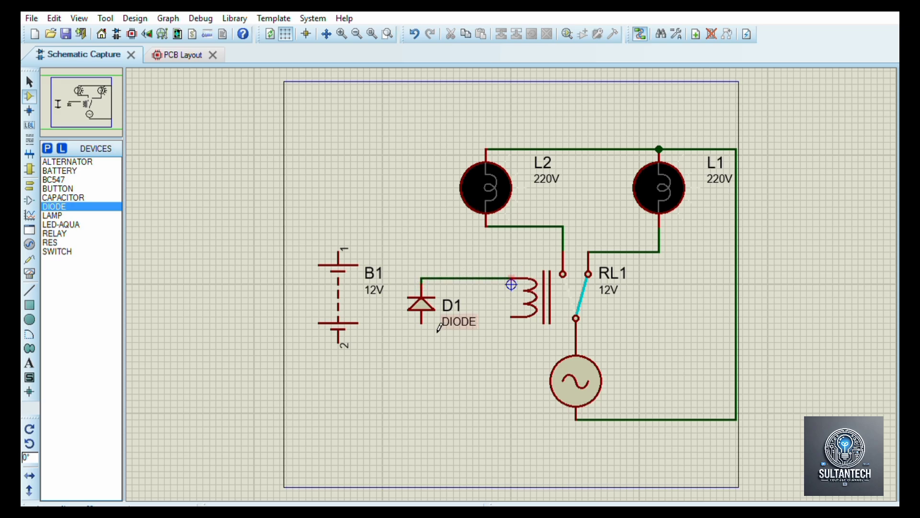
pyautogui.click(421, 323)
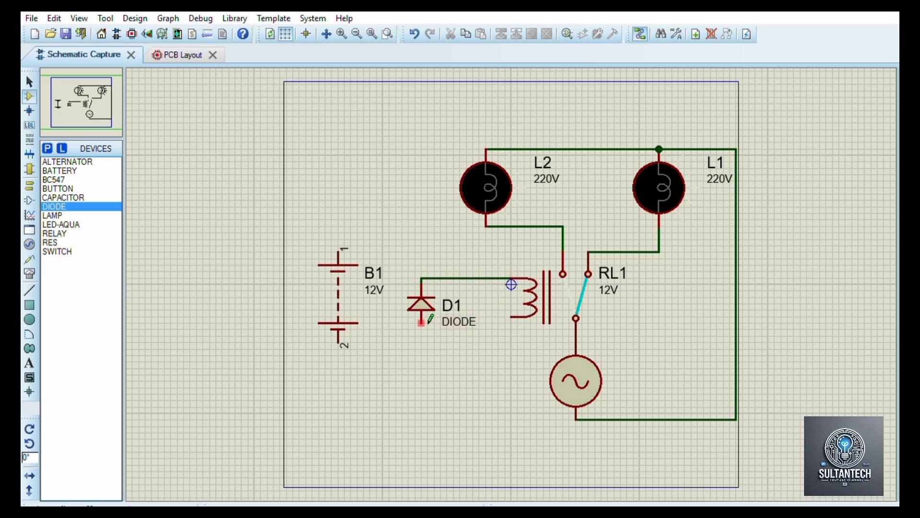
pyautogui.click(520, 318)
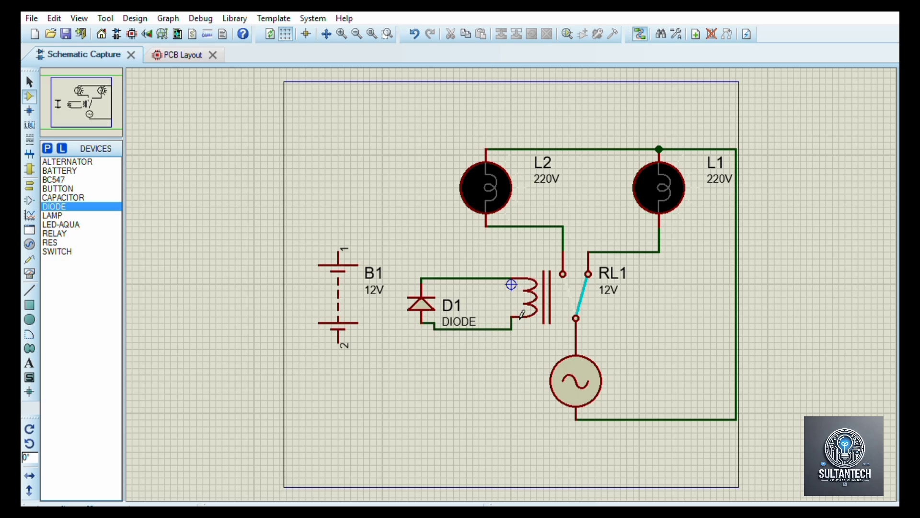
# Wire the battery across the diode, pin 1 to the cathode node and pin 2 to the anode node
pyautogui.click(340, 250)
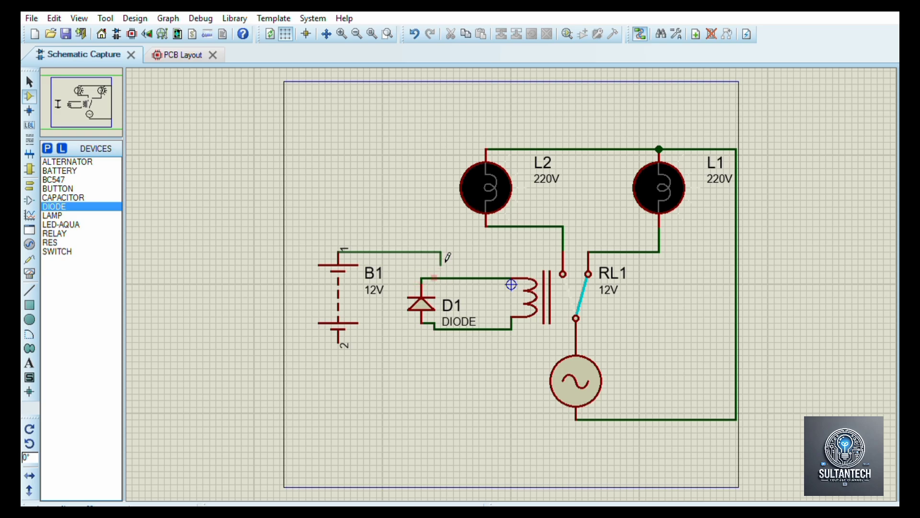
pyautogui.click(433, 274)
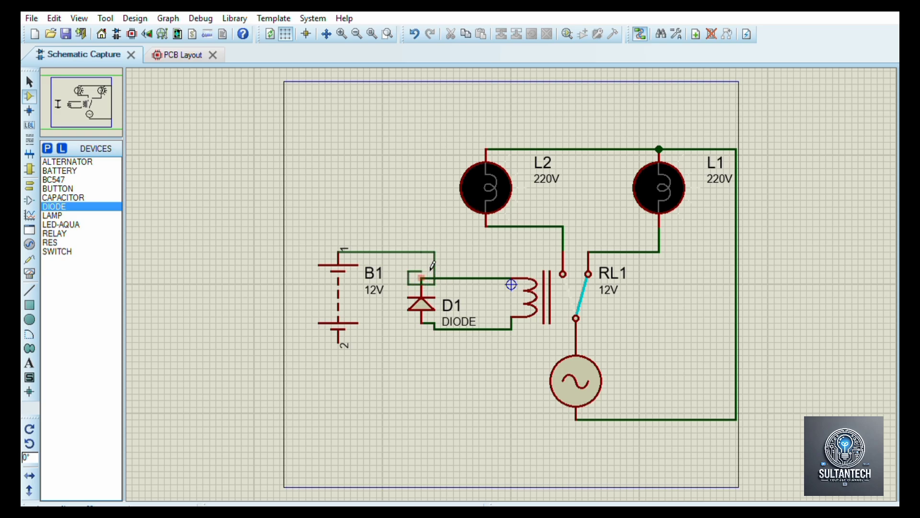
pyautogui.click(422, 278)
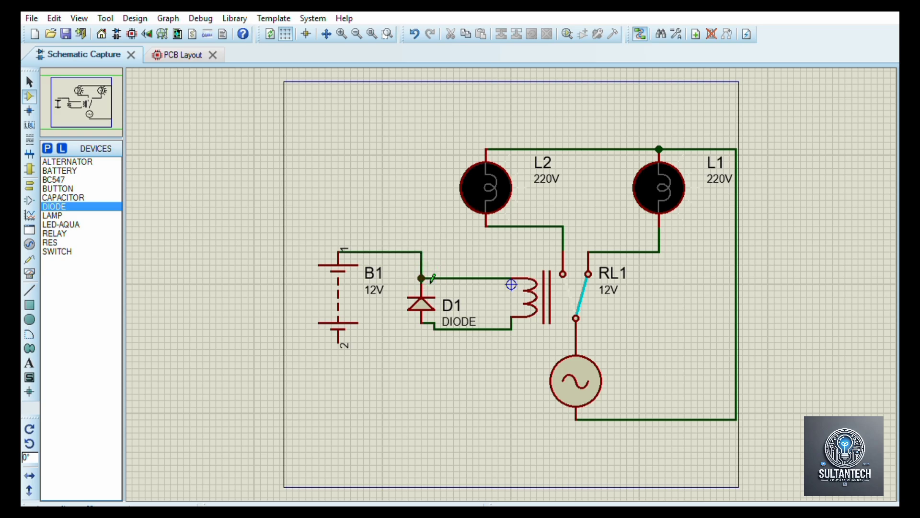
pyautogui.click(338, 342)
pyautogui.click(430, 320)
# Run the circuit simulation to check the relay and lamps, and stop it
pyautogui.click(579, 378)
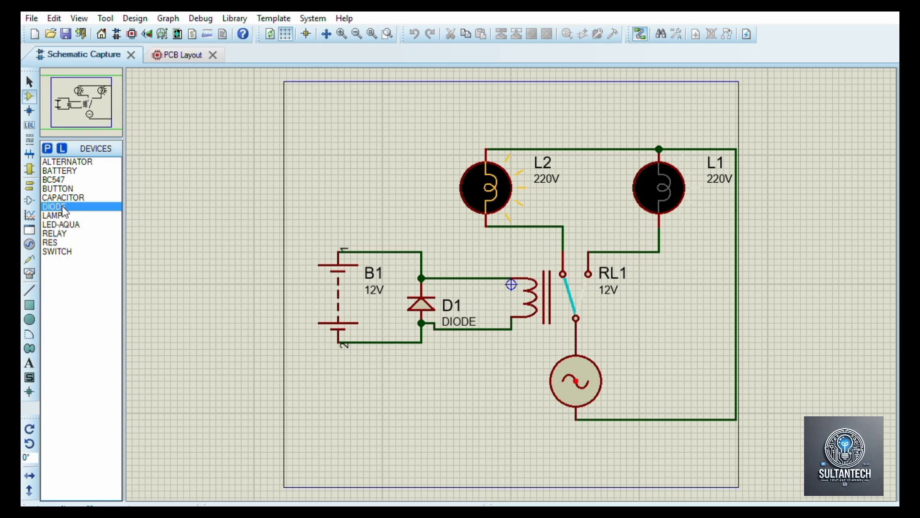
pyautogui.click(112, 501)
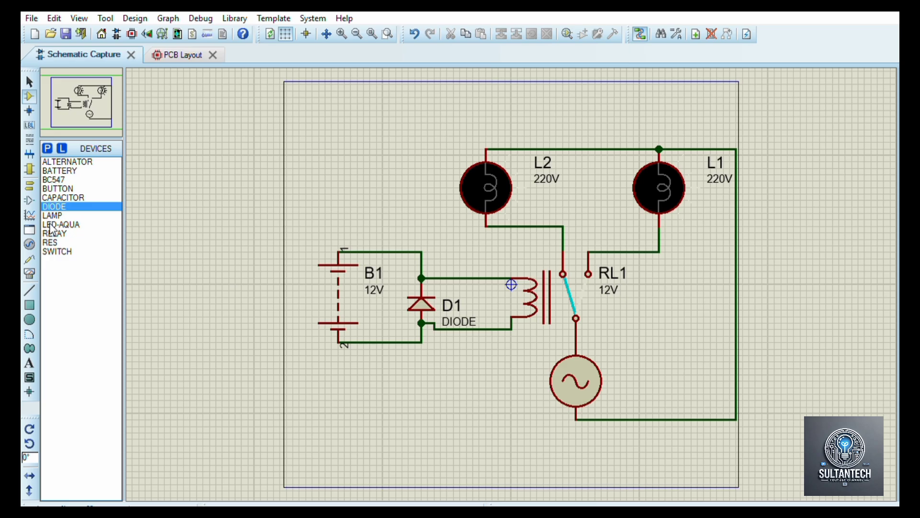
# Place a SWITCH in the empty area below the battery and the diode
pyautogui.click(56, 251)
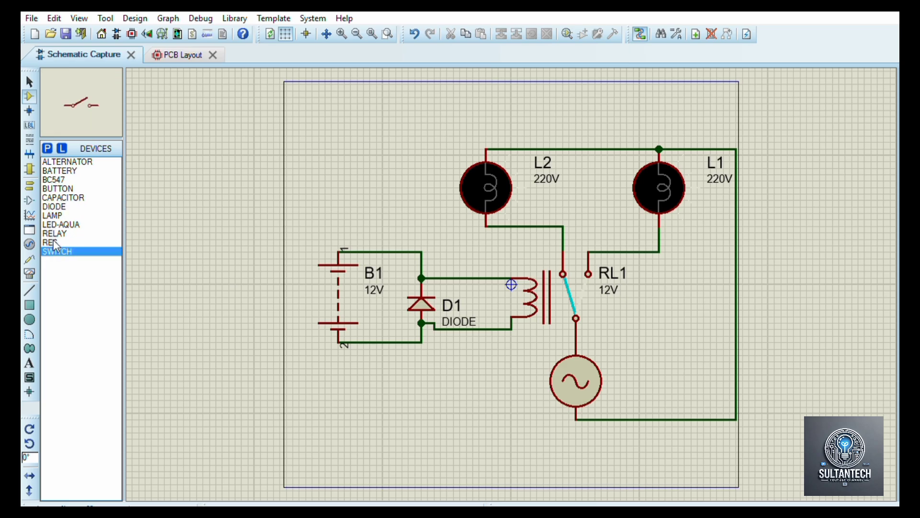
pyautogui.click(391, 411)
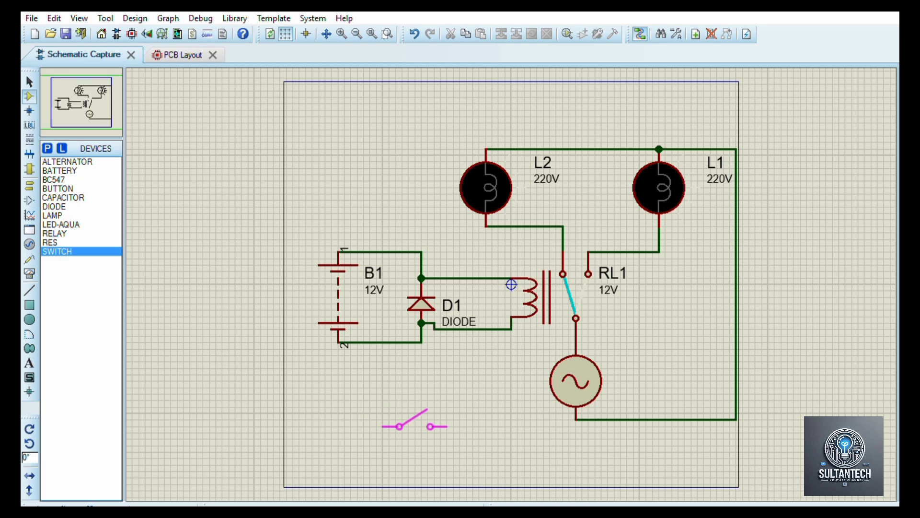
pyautogui.click(417, 418)
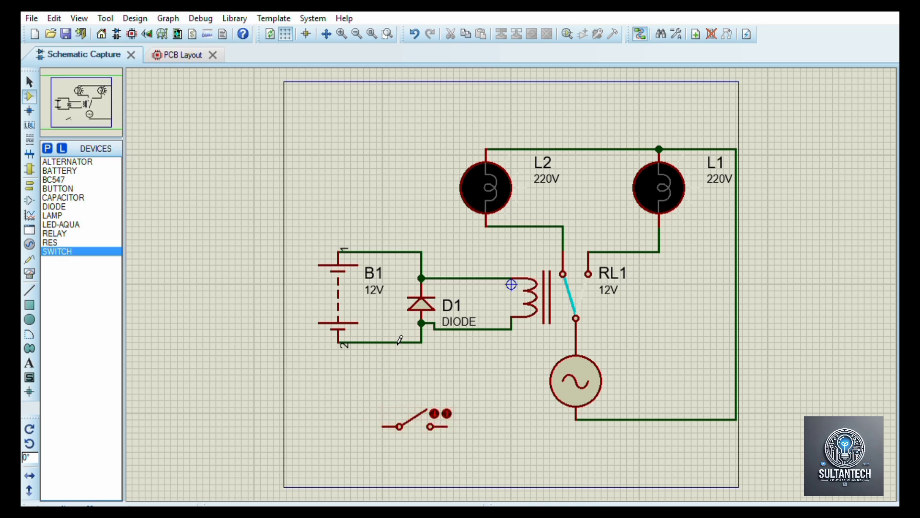
# Delete the wire between battery pin 2 and the diode's anode node
pyautogui.click(29, 82)
pyautogui.click(388, 341)
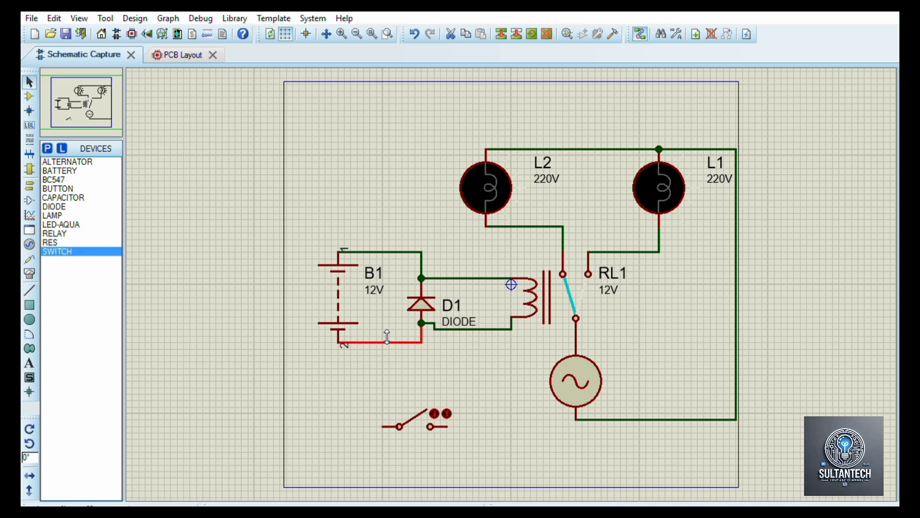
pyautogui.click(546, 33)
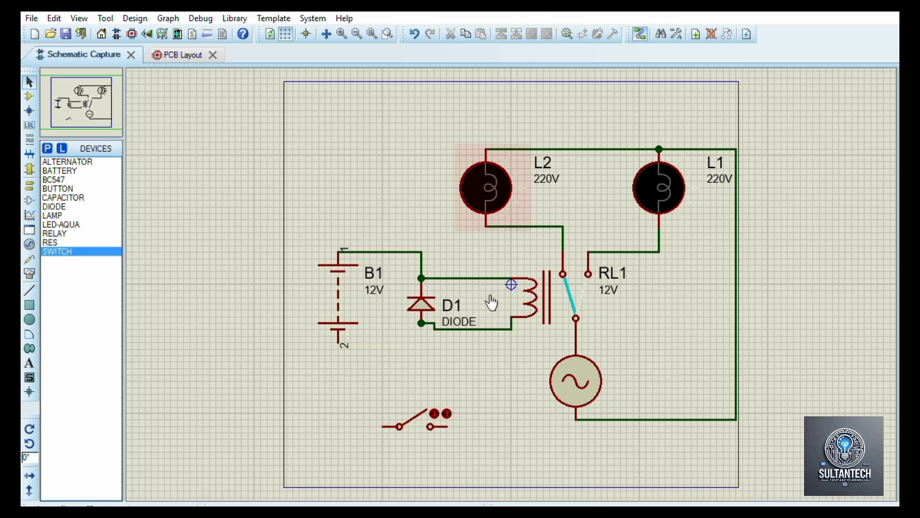
# Move the switch up beside battery pin 2, just below the diode, and leave its contact open
pyautogui.click(392, 414)
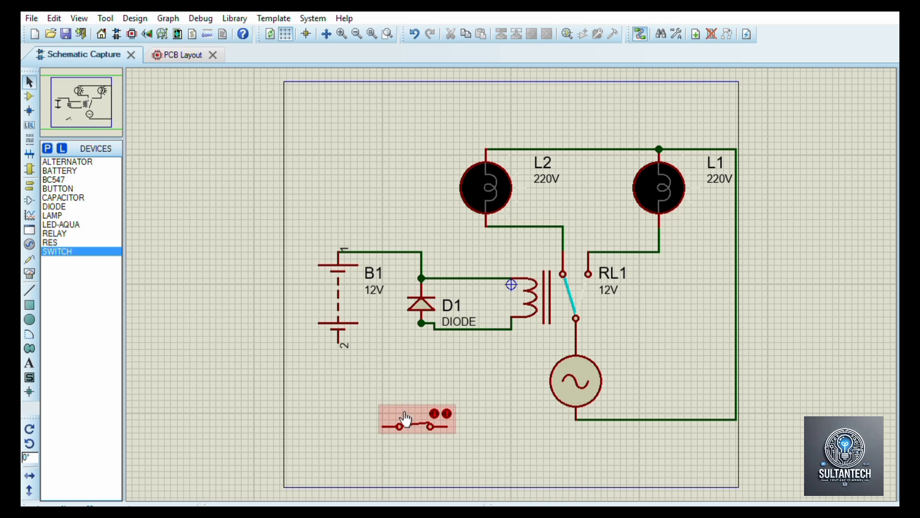
pyautogui.click(406, 418)
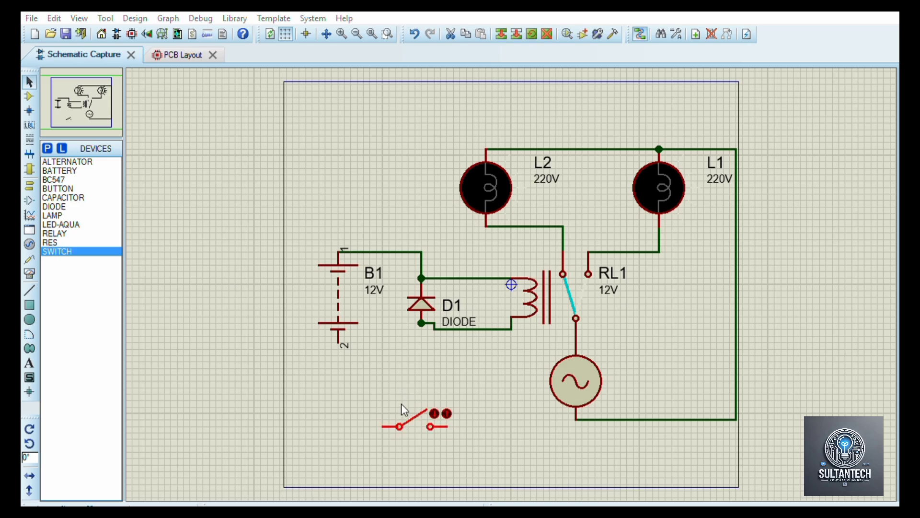
pyautogui.click(396, 410)
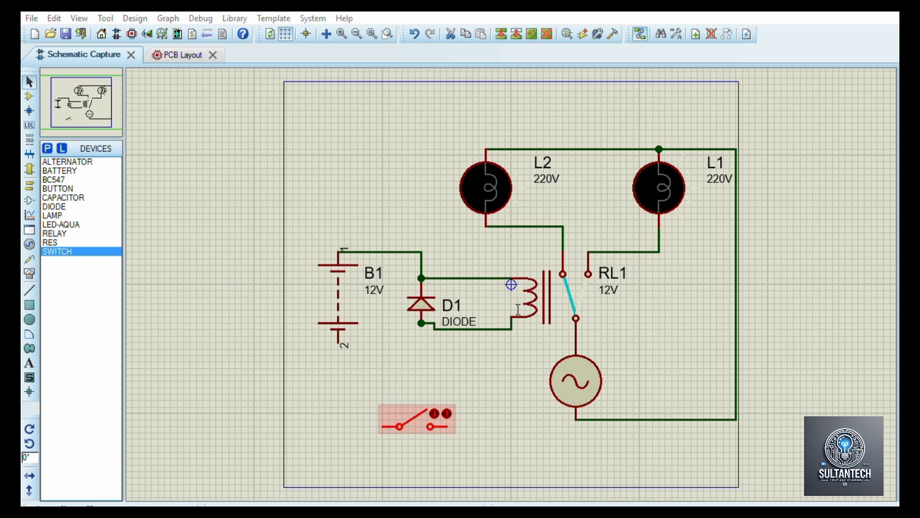
pyautogui.click(401, 424)
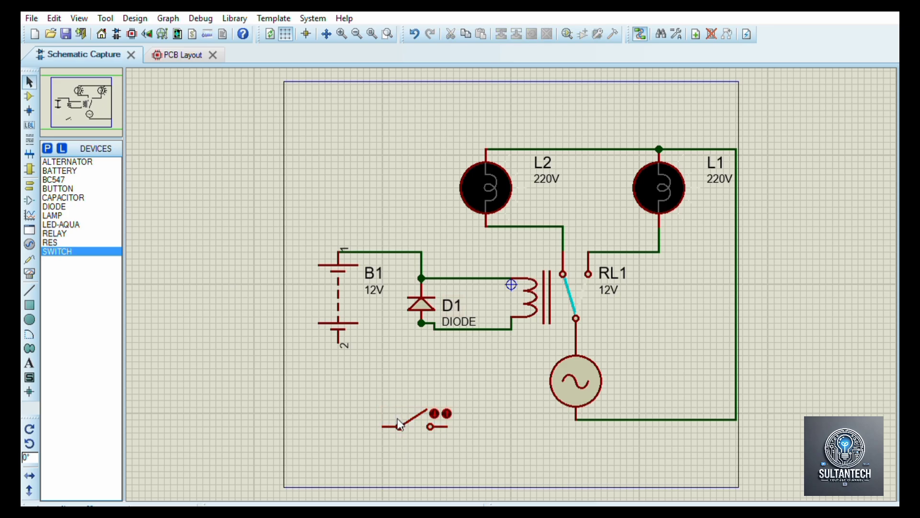
pyautogui.click(410, 421)
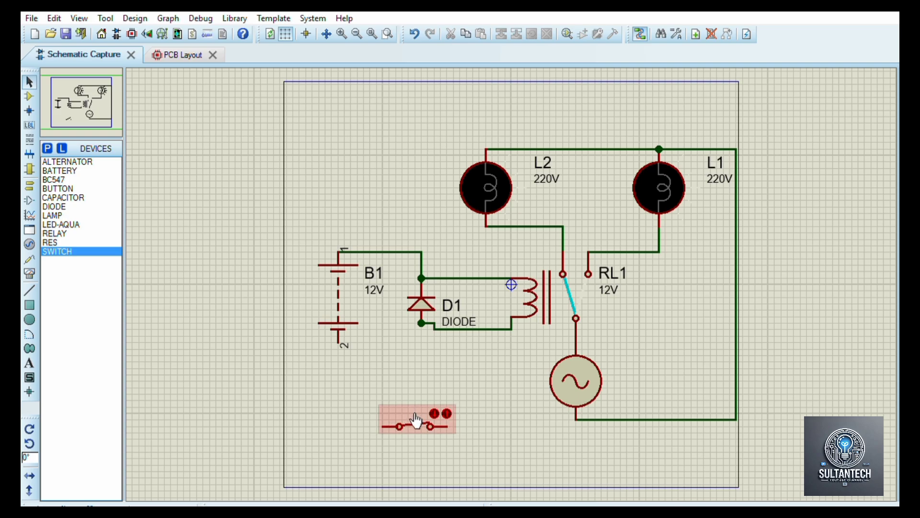
pyautogui.click(417, 416)
pyautogui.click(403, 415)
pyautogui.moveTo(403, 416); pyautogui.dragTo(401, 416)
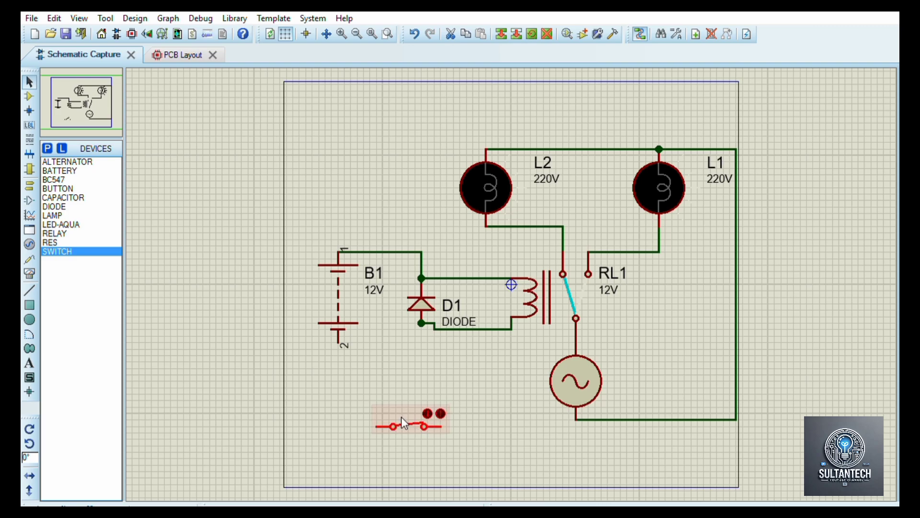
pyautogui.moveTo(393, 344); pyautogui.dragTo(391, 345)
pyautogui.click(401, 411)
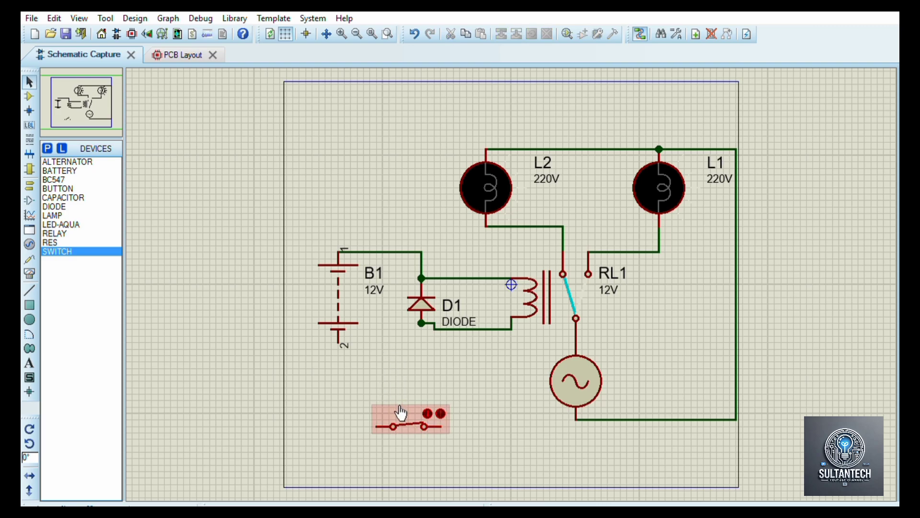
pyautogui.click(404, 412)
pyautogui.moveTo(397, 419); pyautogui.dragTo(361, 344)
pyautogui.click(358, 343)
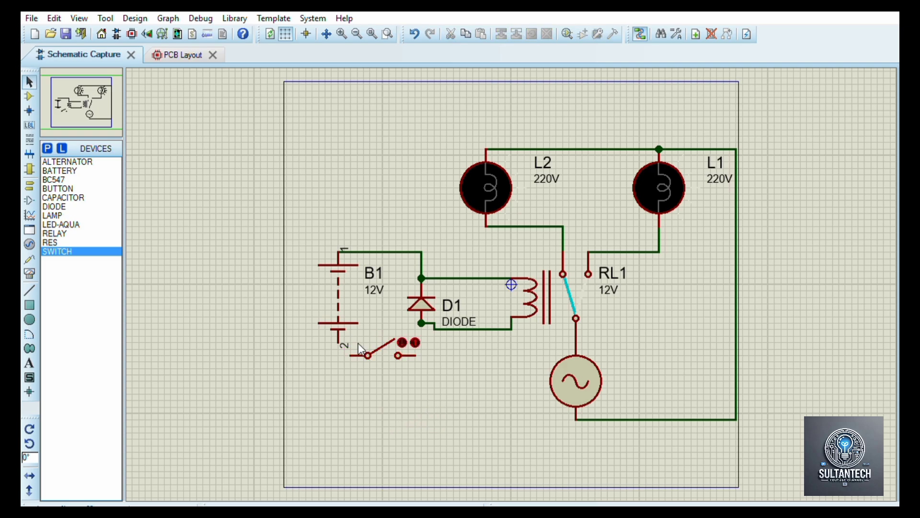
# Wire the switch in series between battery pin 2 and the diode's anode node
pyautogui.click(339, 344)
pyautogui.click(352, 355)
pyautogui.click(416, 355)
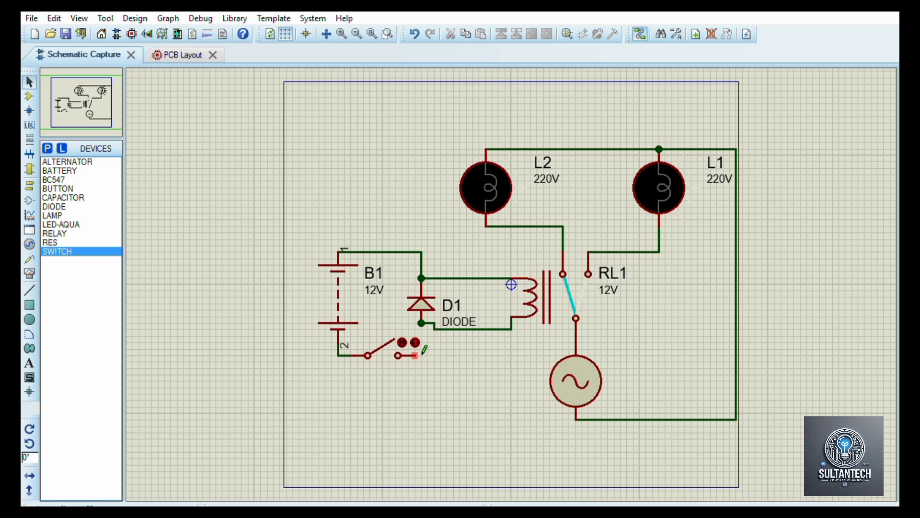
pyautogui.click(422, 323)
# Run the simulation, toggle the switch several times to check the relay and both lamps, and stop it
pyautogui.click(402, 340)
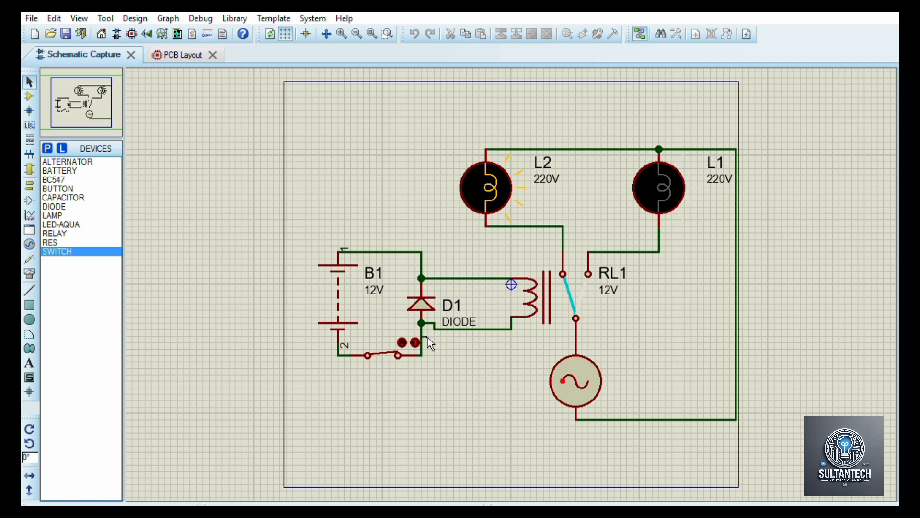
pyautogui.click(426, 339)
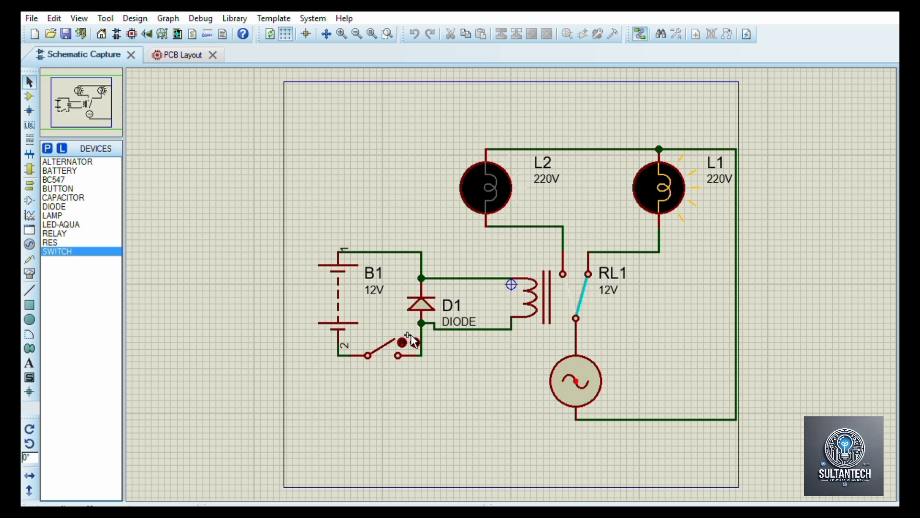
pyautogui.click(411, 339)
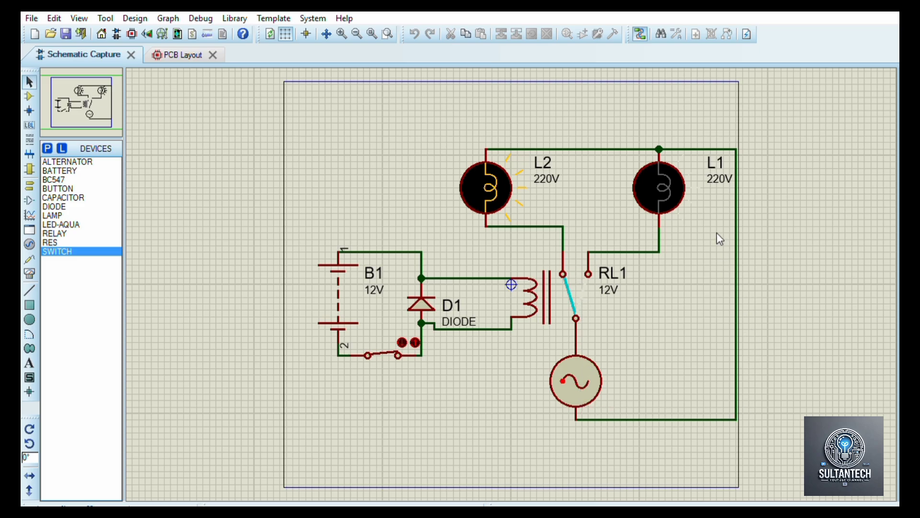
pyautogui.click(424, 336)
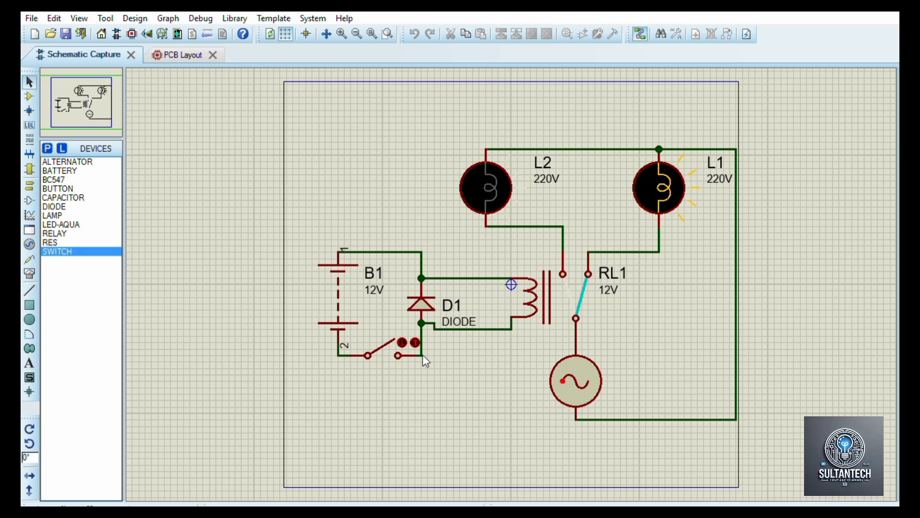
pyautogui.click(409, 344)
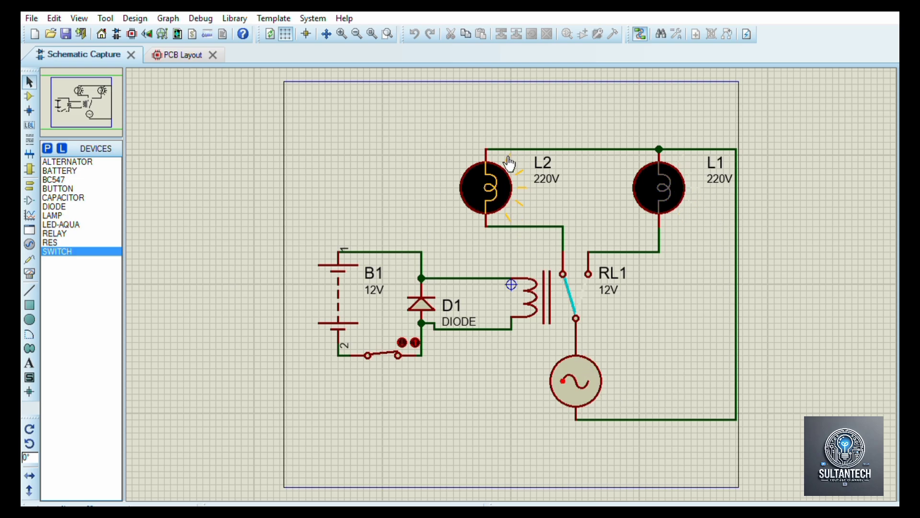
pyautogui.click(399, 341)
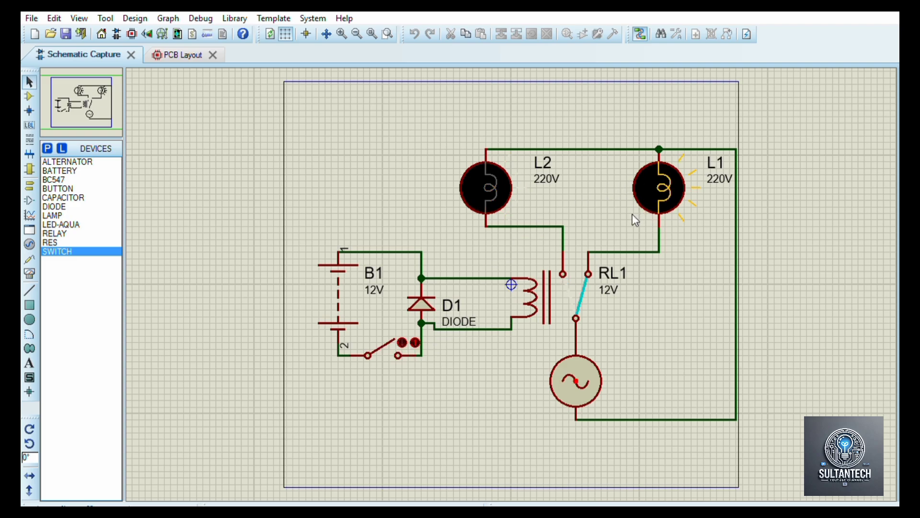
pyautogui.click(381, 341)
pyautogui.click(382, 343)
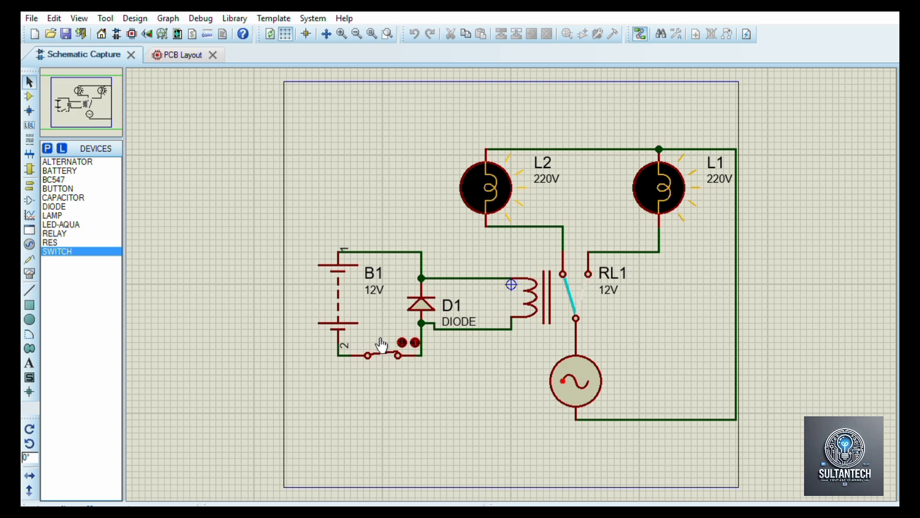
pyautogui.click(382, 343)
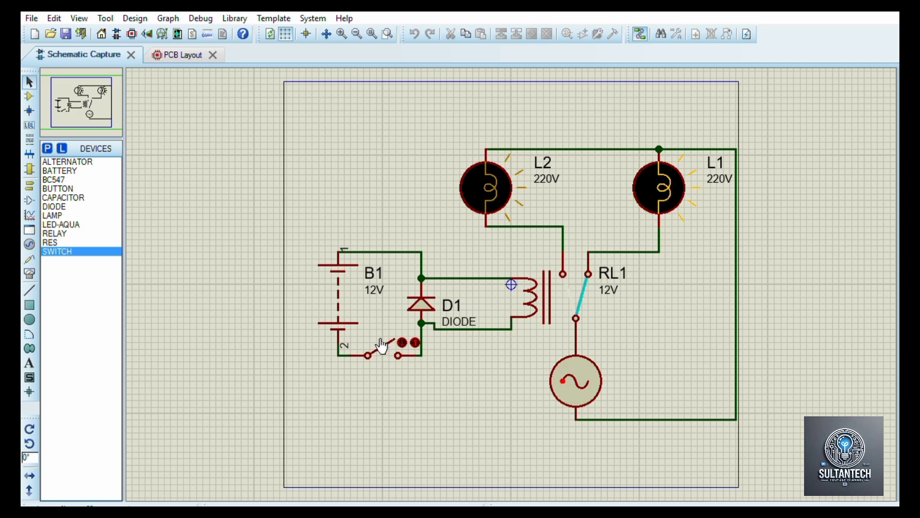
pyautogui.click(382, 343)
pyautogui.click(382, 343)
pyautogui.click(382, 343)
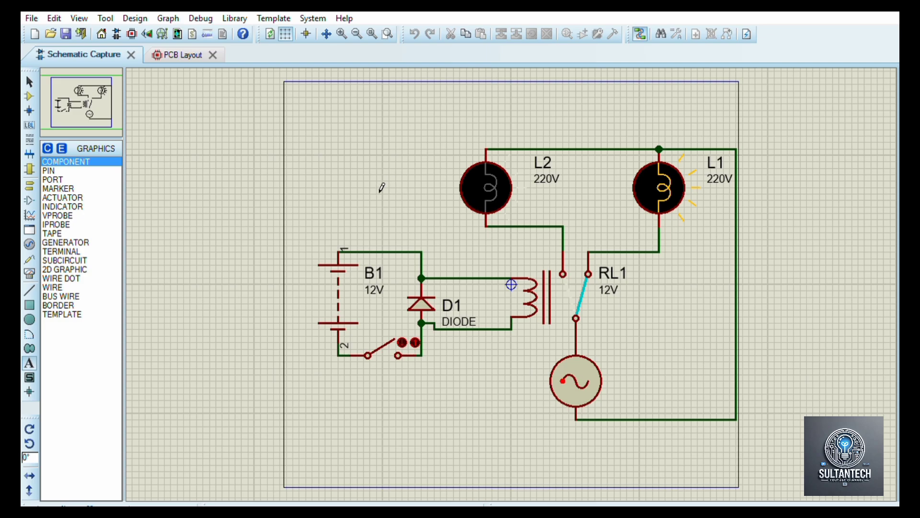
pyautogui.click(123, 501)
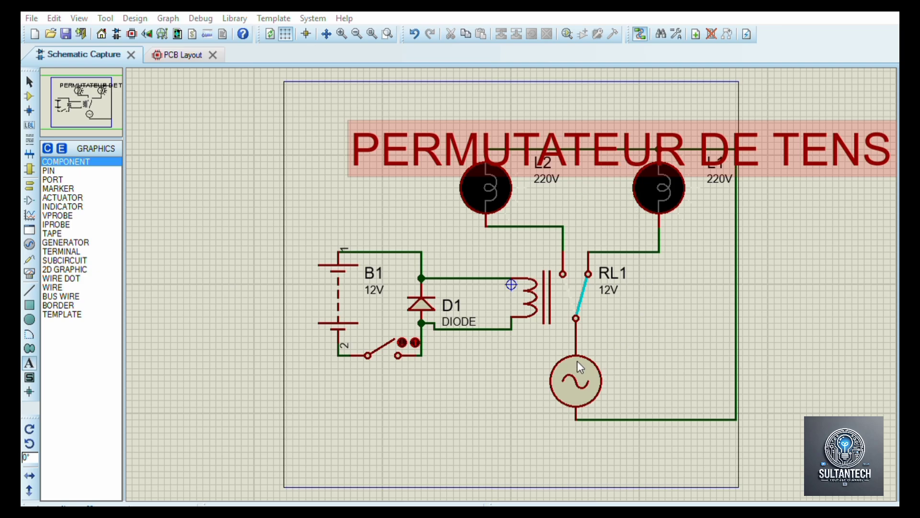
# Replace the oversized title across the lamps with a smaller PERMUTATEUR DE TENSION text above them
pyautogui.click(837, 140)
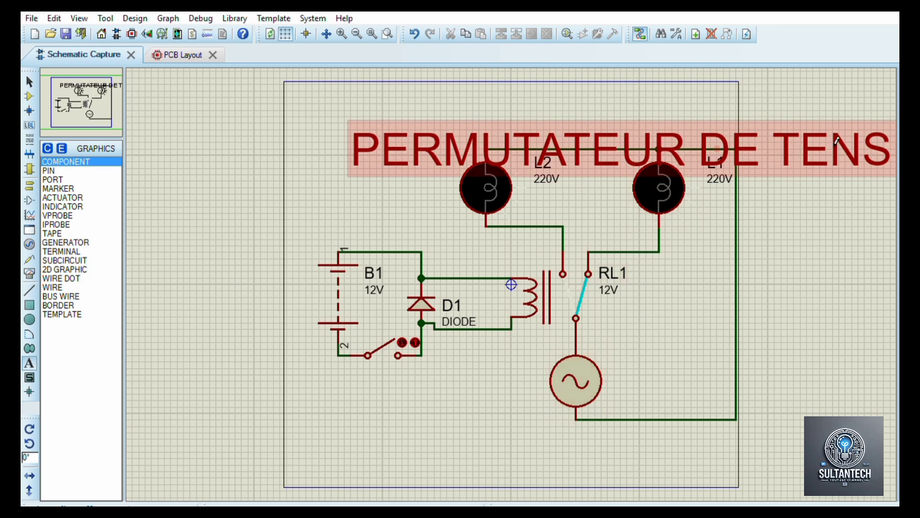
pyautogui.click(803, 142)
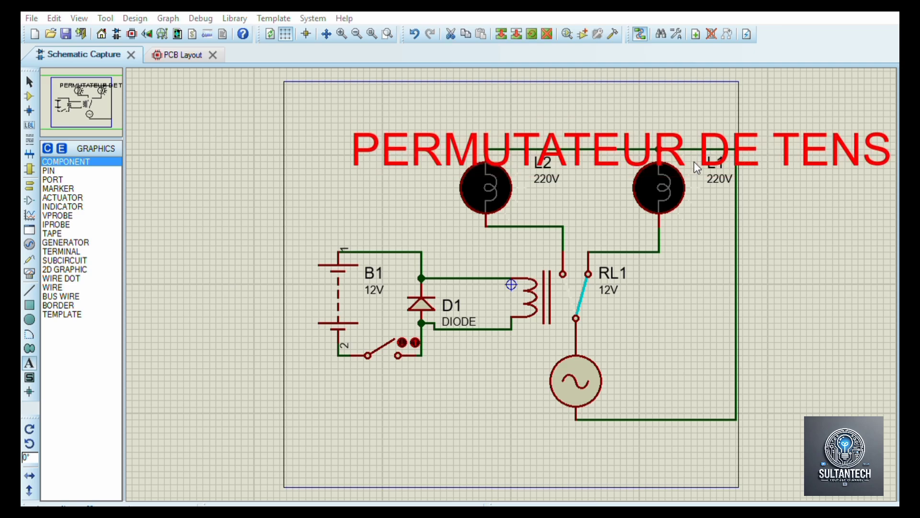
pyautogui.press('Delete')
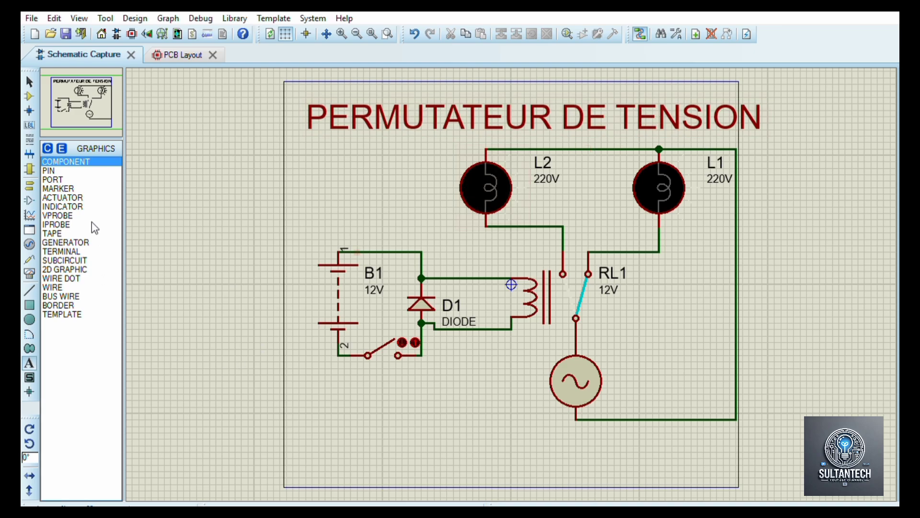
# Move the PERMUTATEUR DE TENSION title just inside the sheet's upper border, spanning the sheet's width
pyautogui.click(30, 82)
pyautogui.moveTo(781, 97); pyautogui.dragTo(303, 120)
pyautogui.click(339, 124)
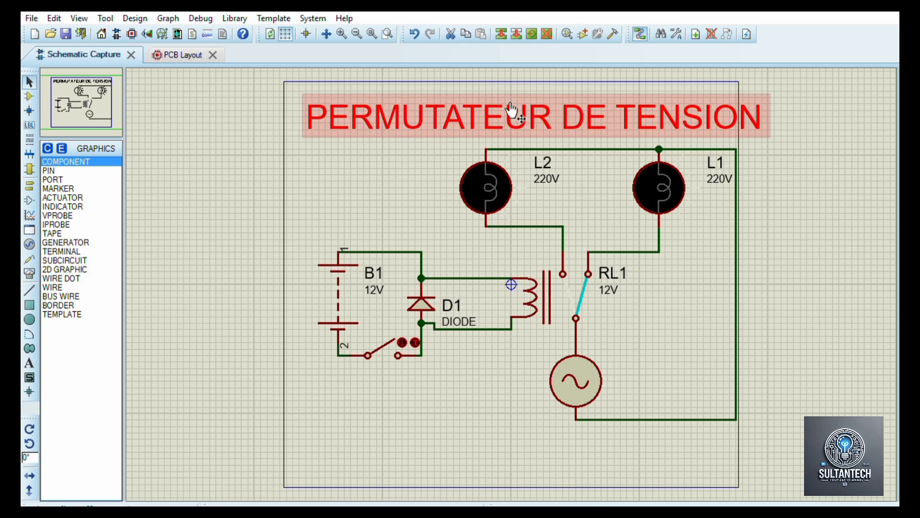
pyautogui.moveTo(513, 110); pyautogui.dragTo(493, 119)
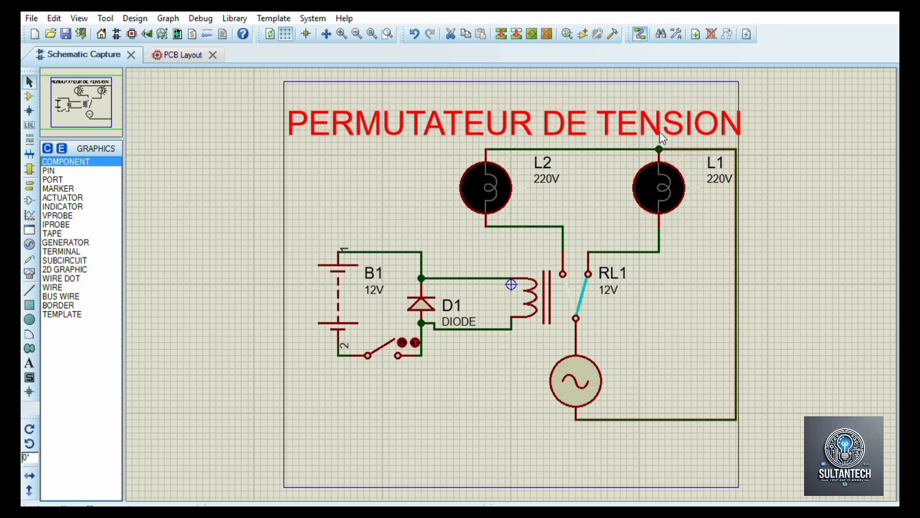
pyautogui.moveTo(649, 120); pyautogui.dragTo(645, 100)
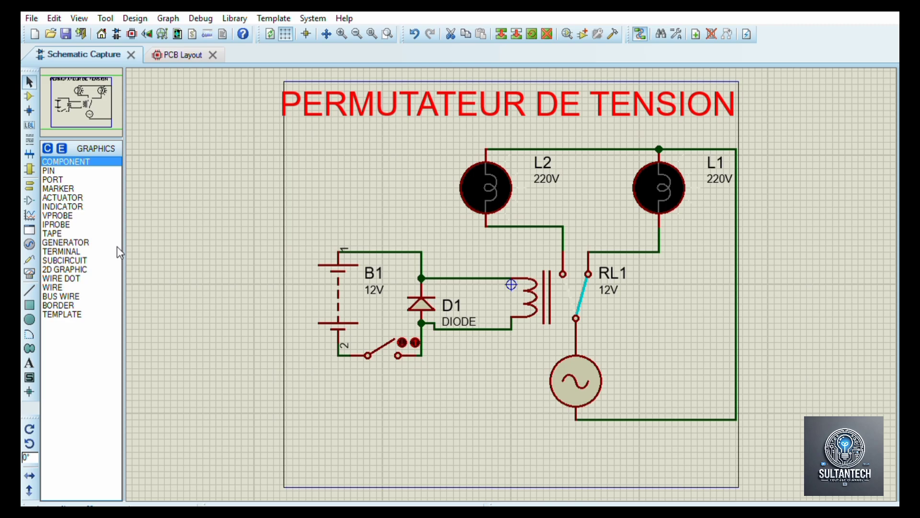
pyautogui.click(113, 260)
pyautogui.click(30, 363)
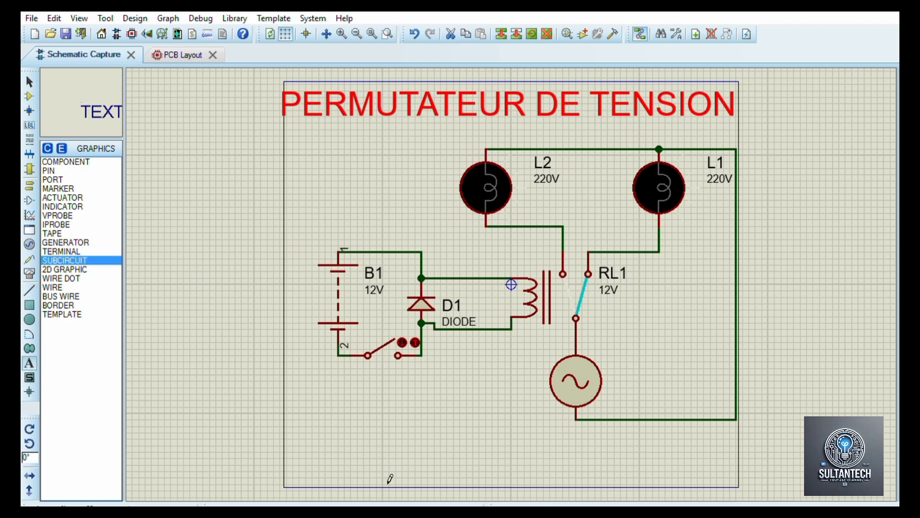
pyautogui.click(354, 444)
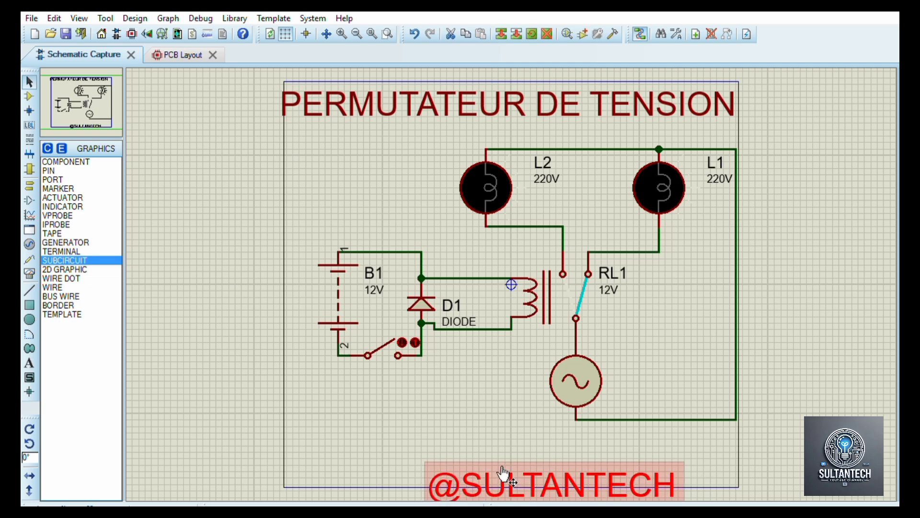
pyautogui.moveTo(466, 495); pyautogui.dragTo(334, 412)
pyautogui.click(408, 424)
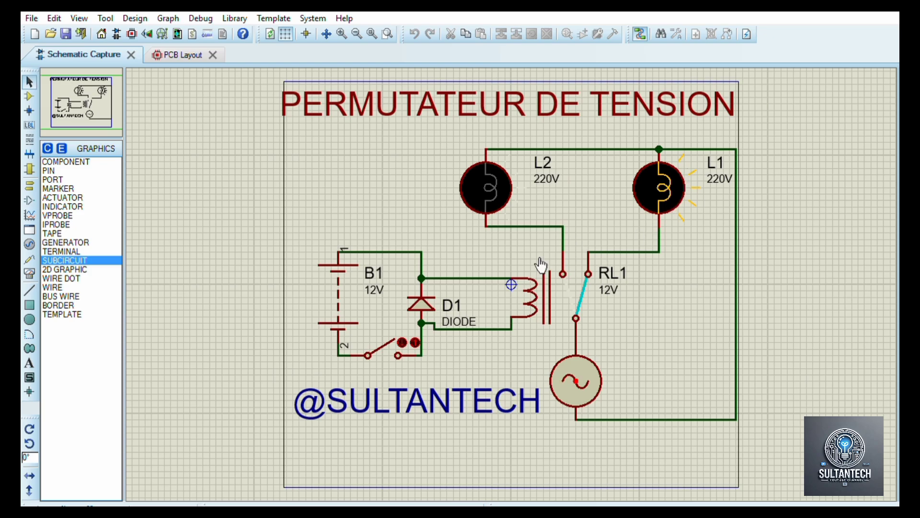
# Simulate the titled circuit and check the lamps with the switch closed and open
pyautogui.click(402, 342)
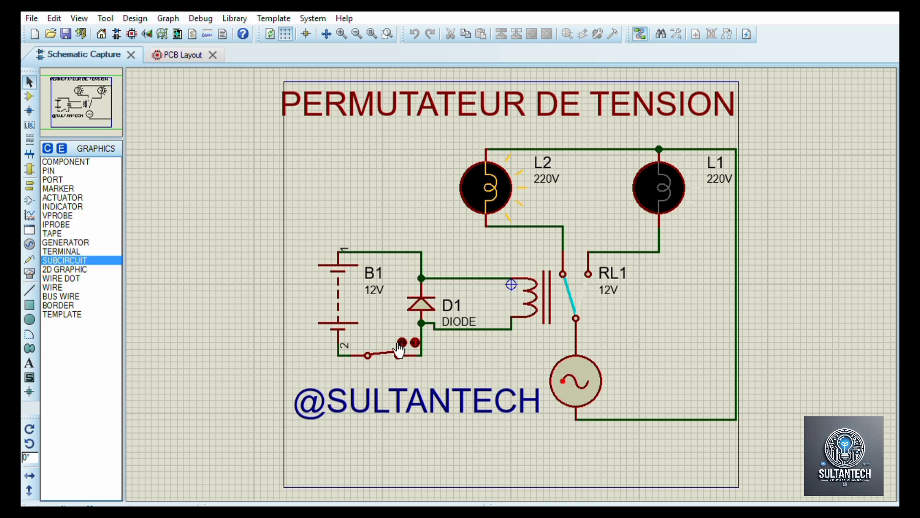
pyautogui.click(400, 343)
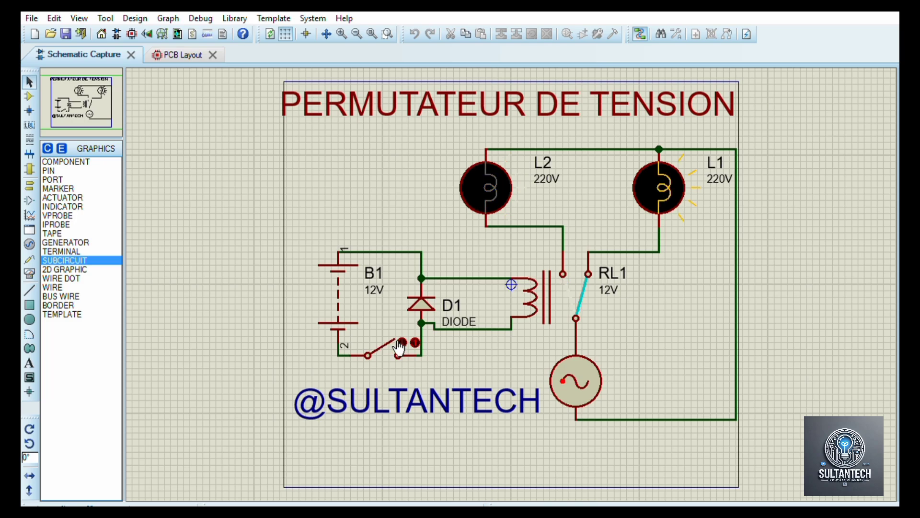
# Close and reopen the switch once more to compare lamps L2 and L1, and stop the simulation
pyautogui.click(400, 343)
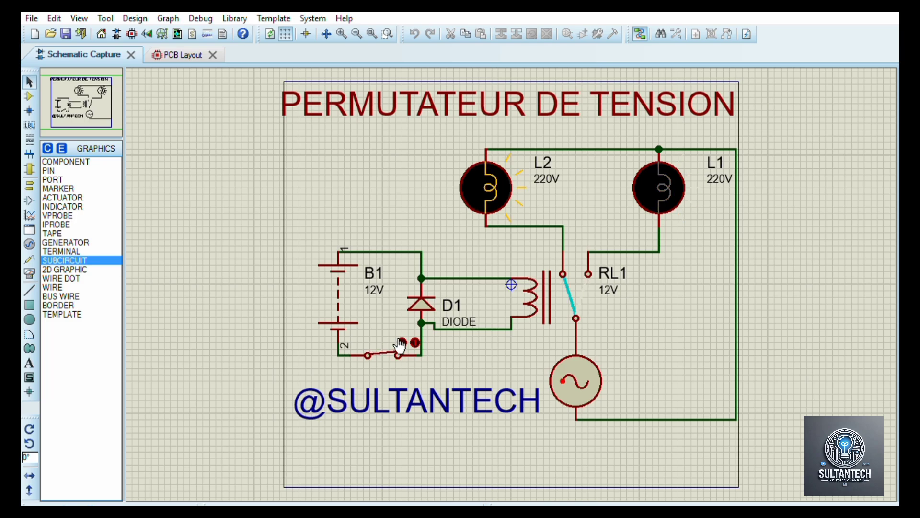
pyautogui.click(400, 343)
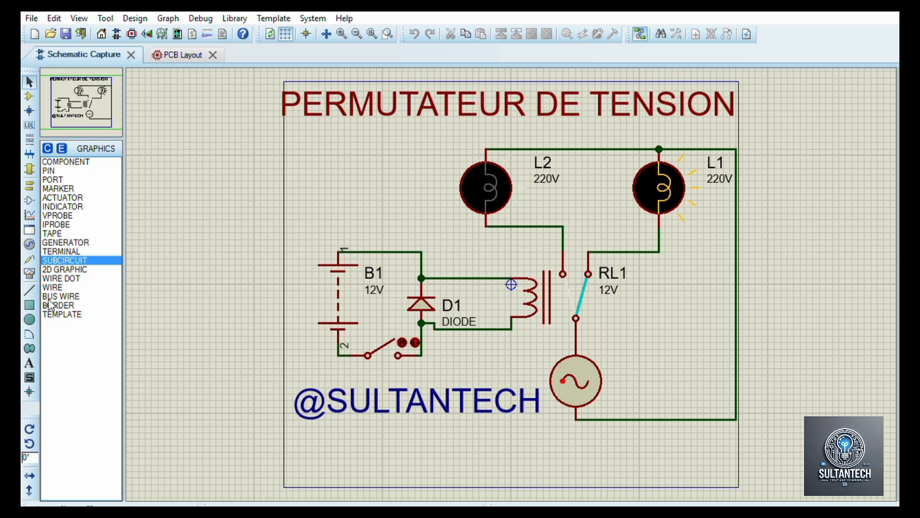
pyautogui.click(113, 501)
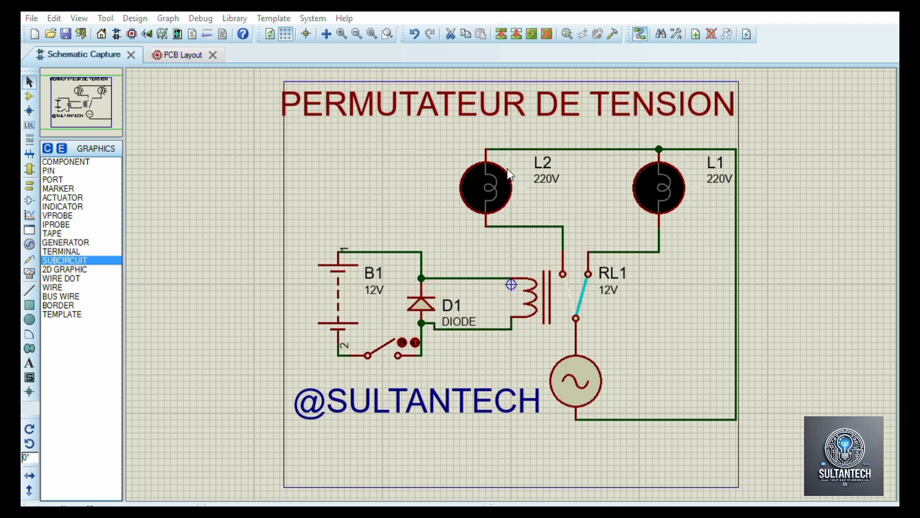
# Replace diode D1 and its lower wiring with a new DIODE rotated cathode-up, its upper pin on the battery-to-coil wire junction
pyautogui.press('Delete')
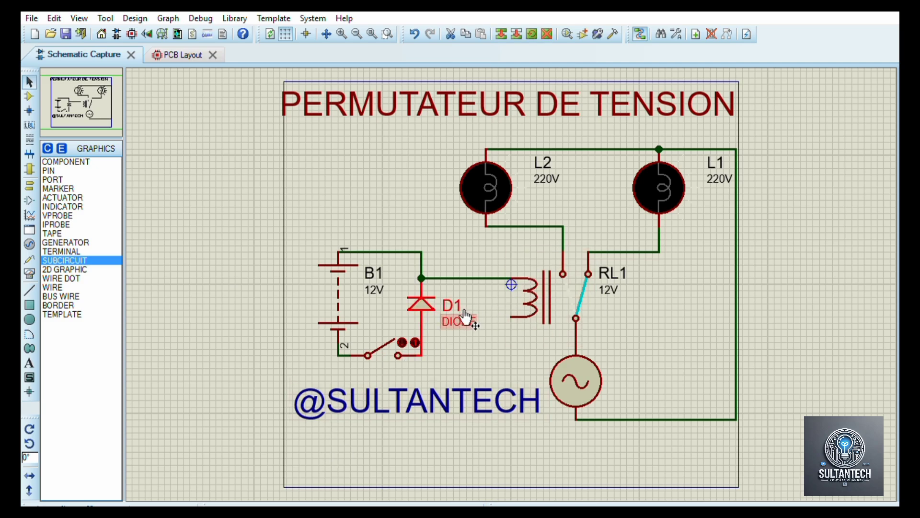
pyautogui.click(546, 31)
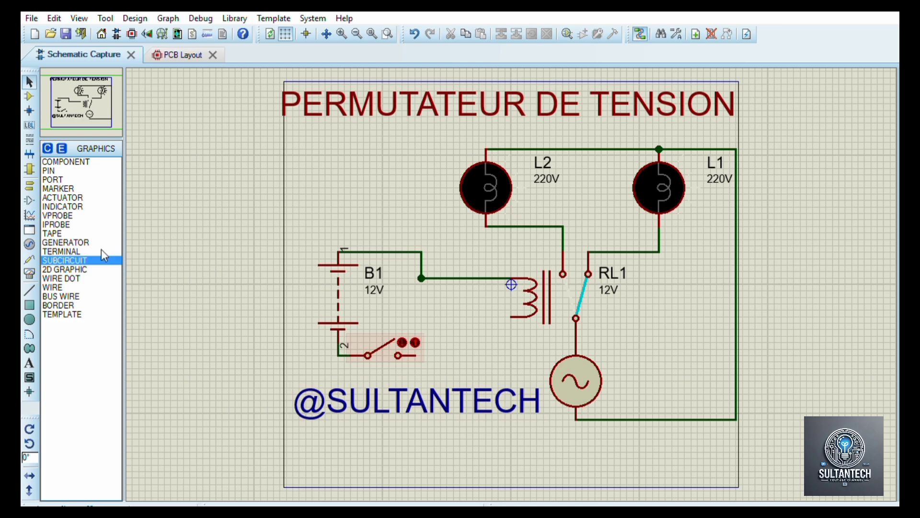
pyautogui.click(29, 96)
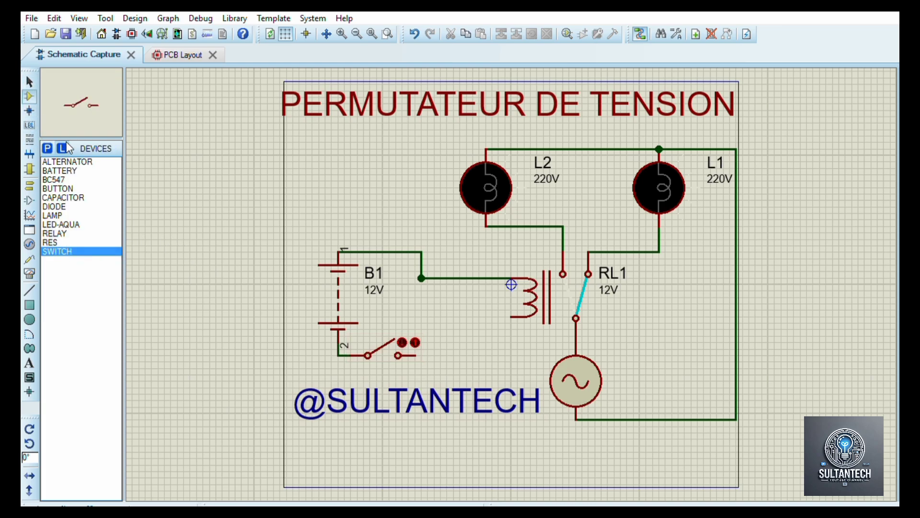
pyautogui.click(57, 206)
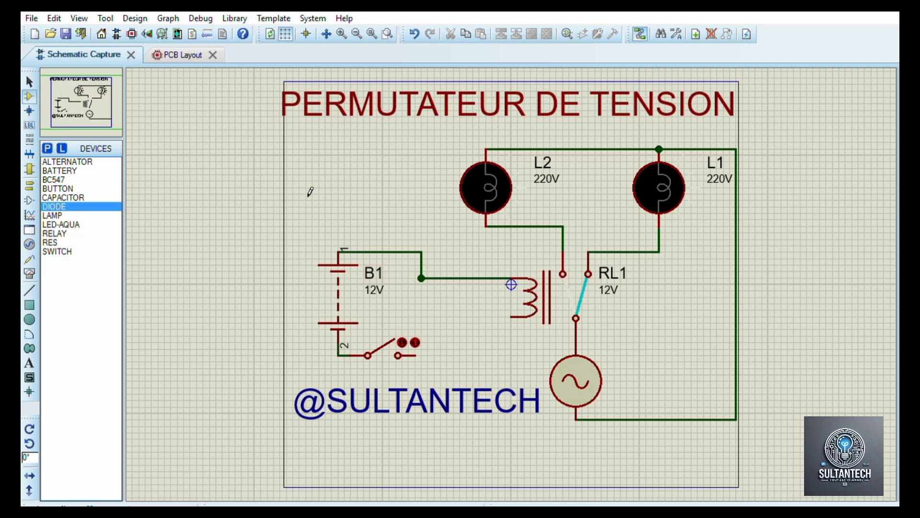
pyautogui.click(310, 192)
pyautogui.click(313, 199)
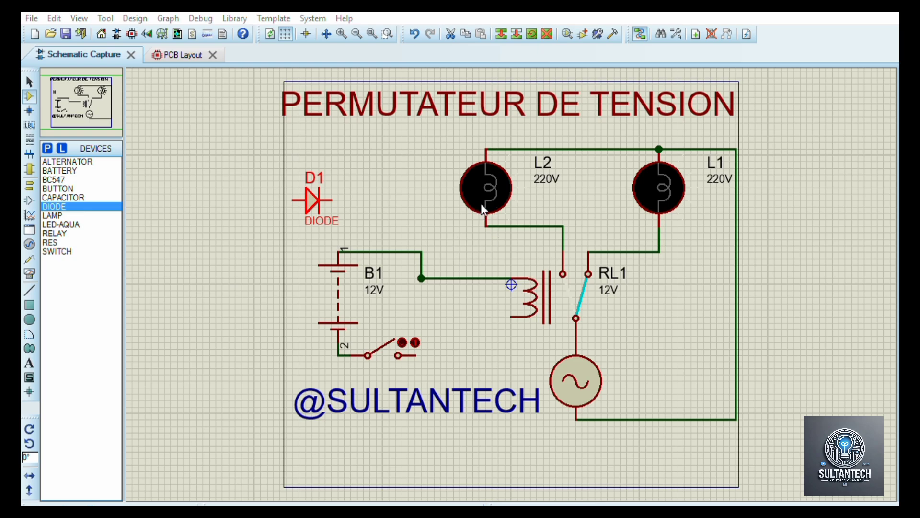
pyautogui.press('KP_Add')
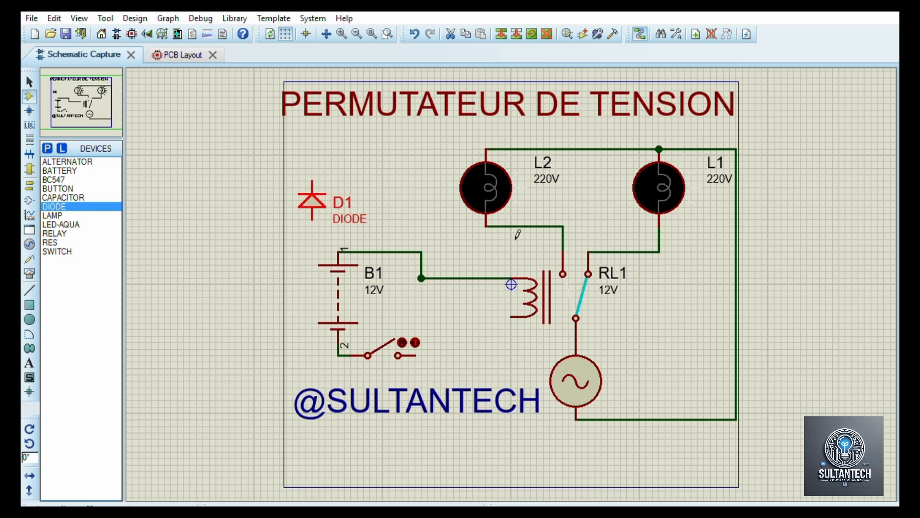
pyautogui.click(313, 194)
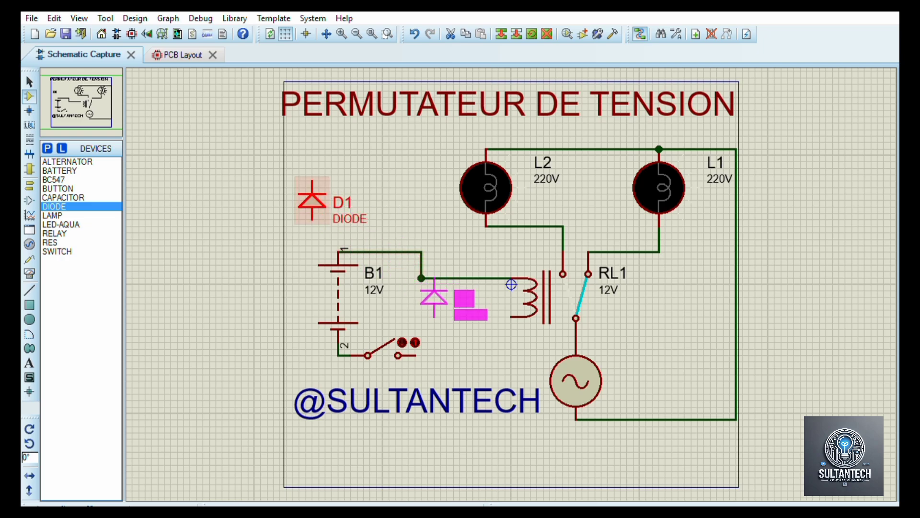
pyautogui.click(422, 302)
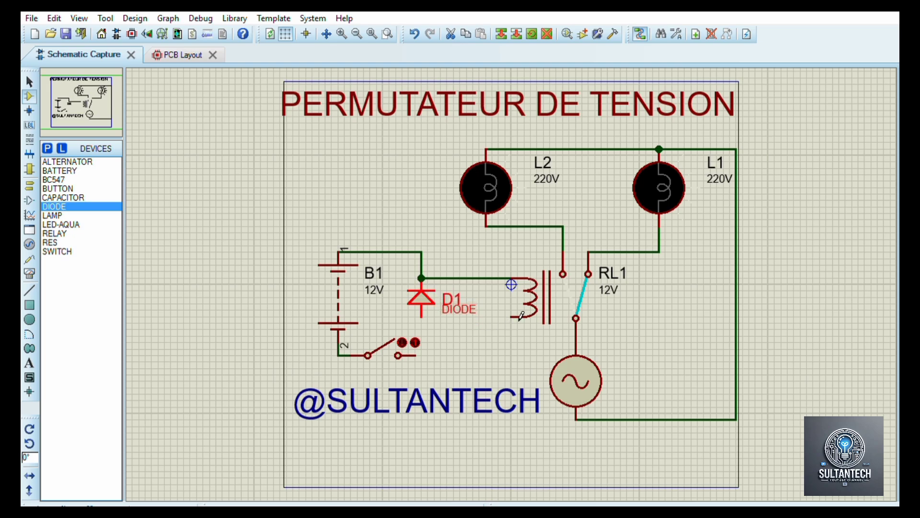
# Wire the diode's lower pin straight to the relay coil's lower pin and down to the switch's free terminal
pyautogui.click(496, 315)
pyautogui.click(433, 315)
pyautogui.click(434, 326)
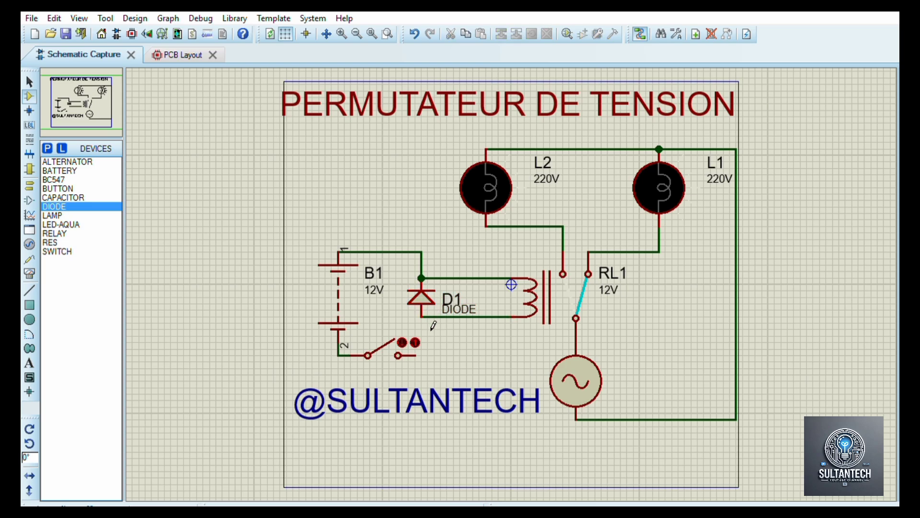
pyautogui.click(427, 317)
pyautogui.click(424, 354)
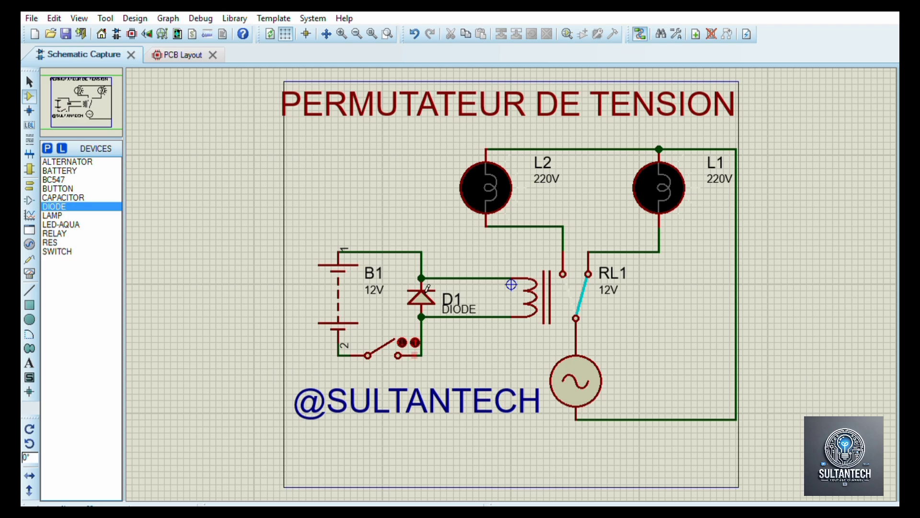